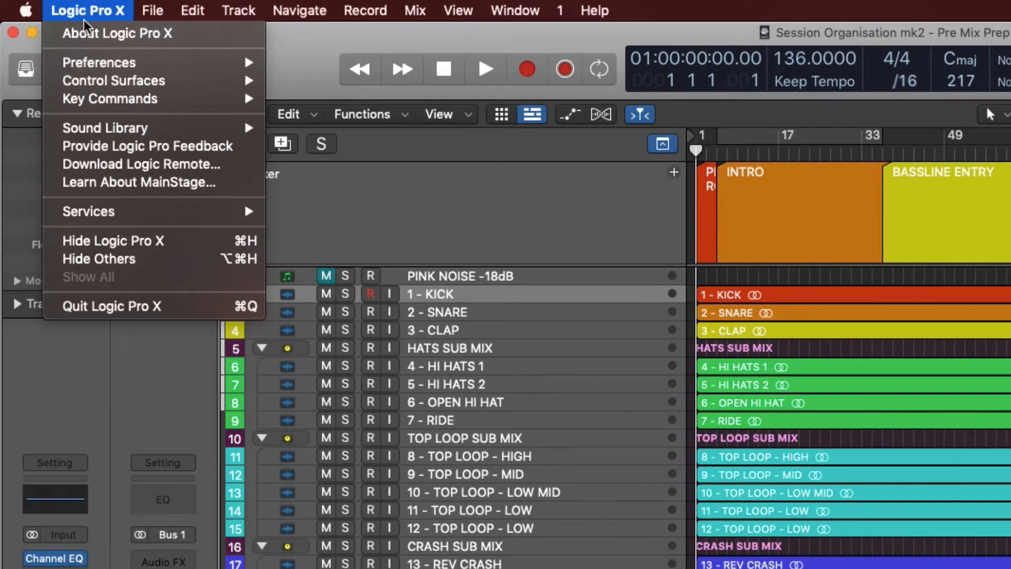
- Open the Plug-in Manager and look through the full list of installed plug-ins
mouse_move(157, 70)
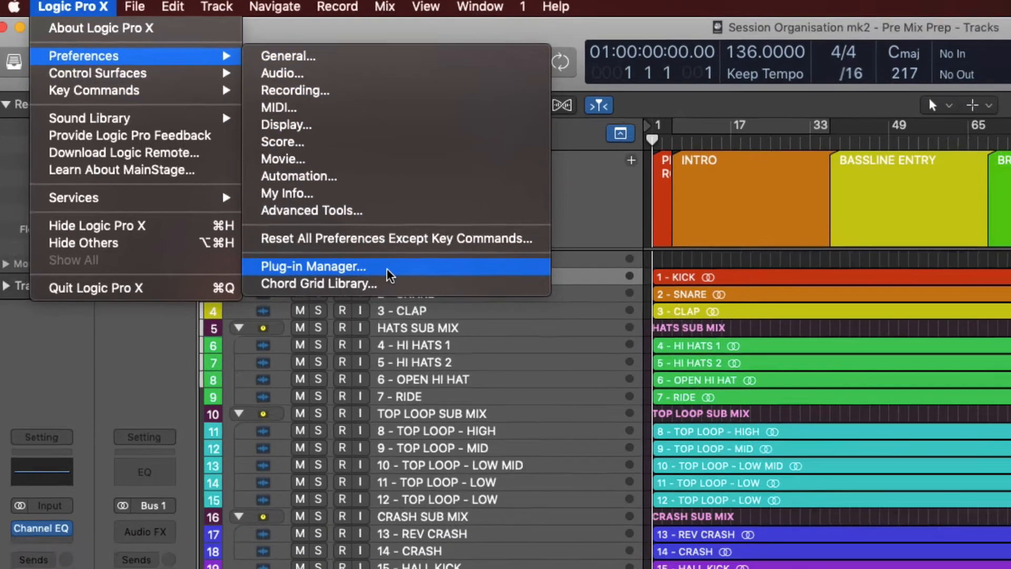
click(416, 286)
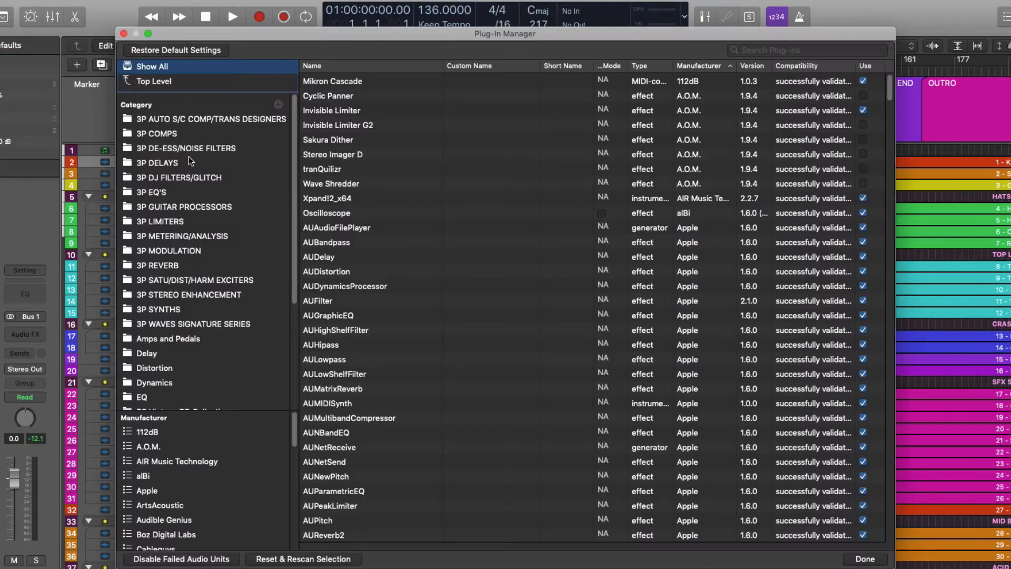
drag(437, 34, 439, 21)
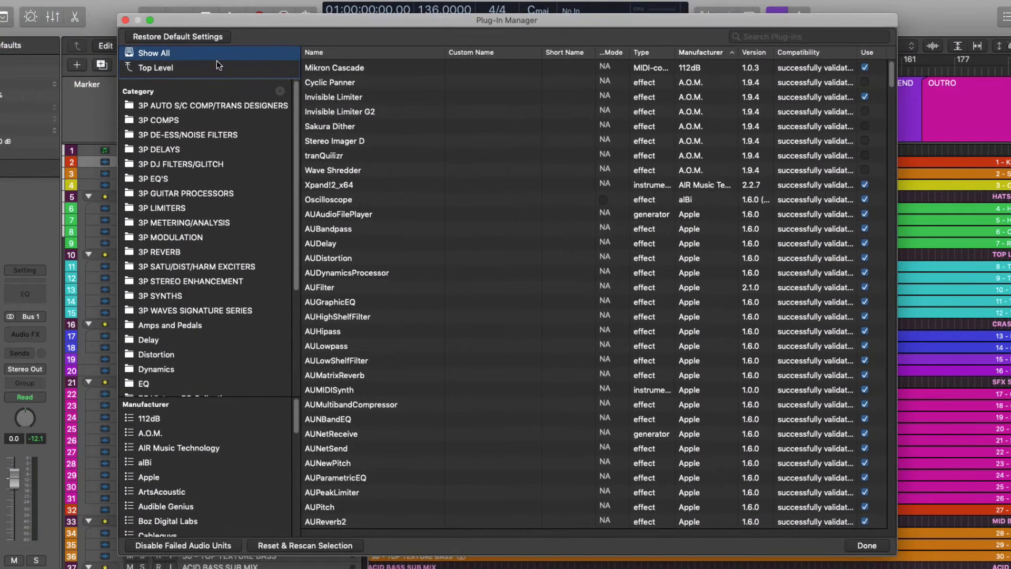
scroll(569, 137, down, 20)
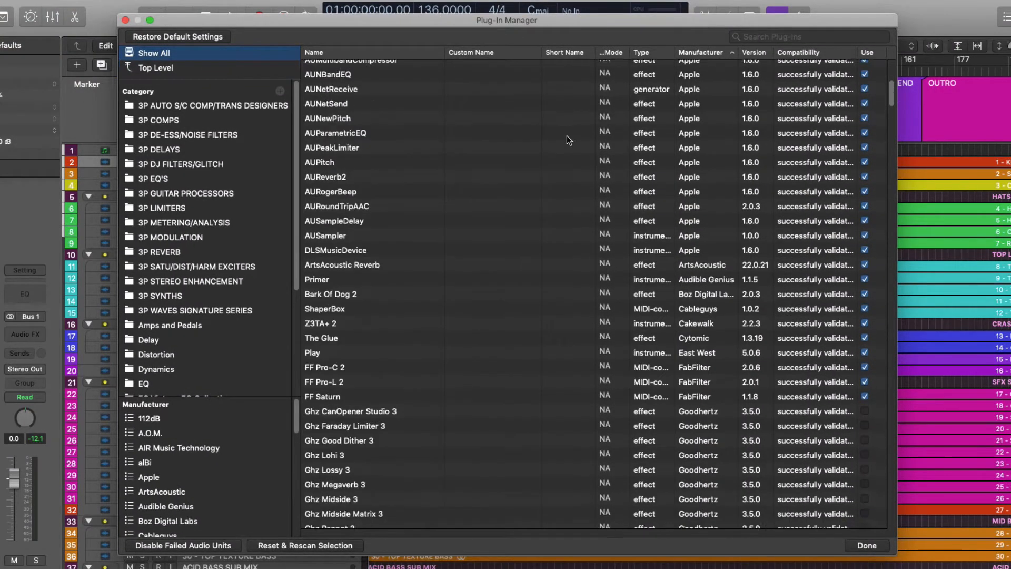
scroll(444, 316, down, 3)
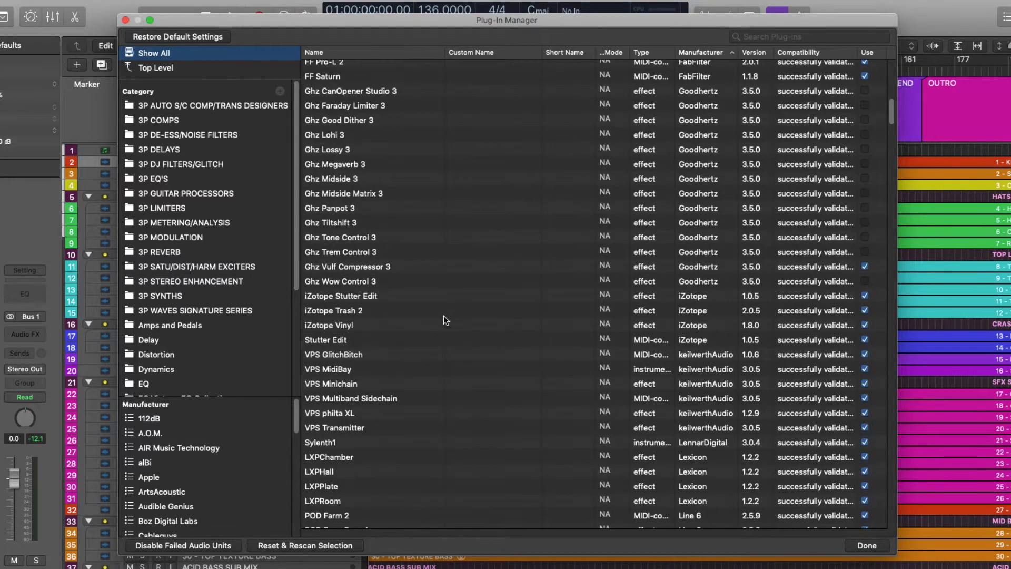
scroll(821, 247, down, 2)
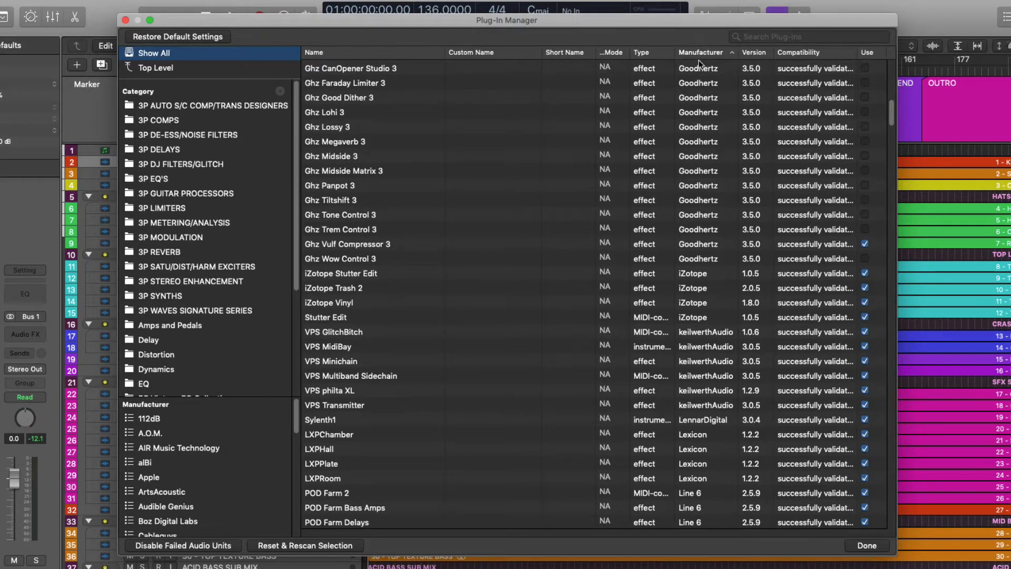
- Compare the plug-in list sorted by name and by manufacturer, and look further down to the Waves plug-ins
click(365, 52)
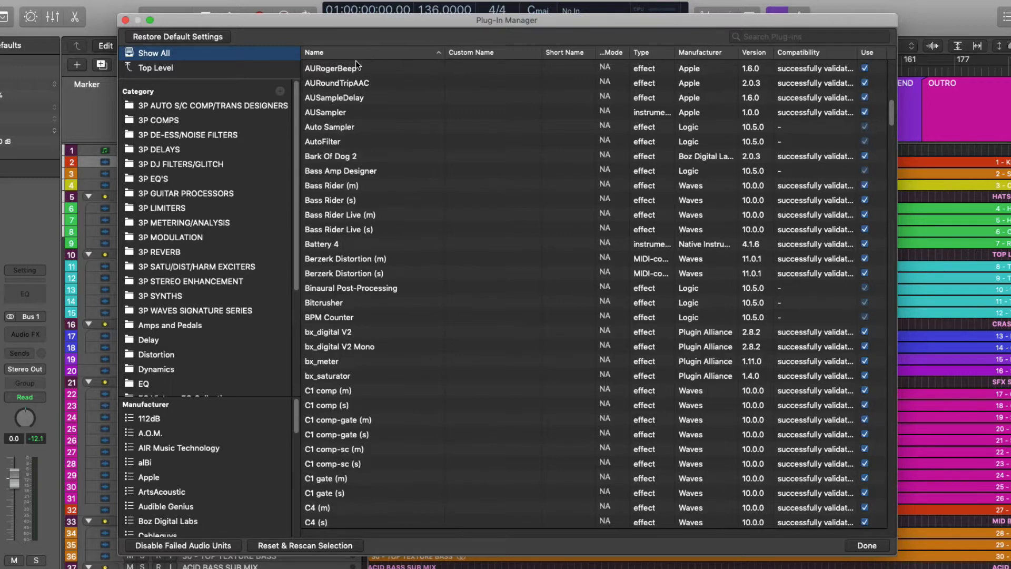
click(705, 52)
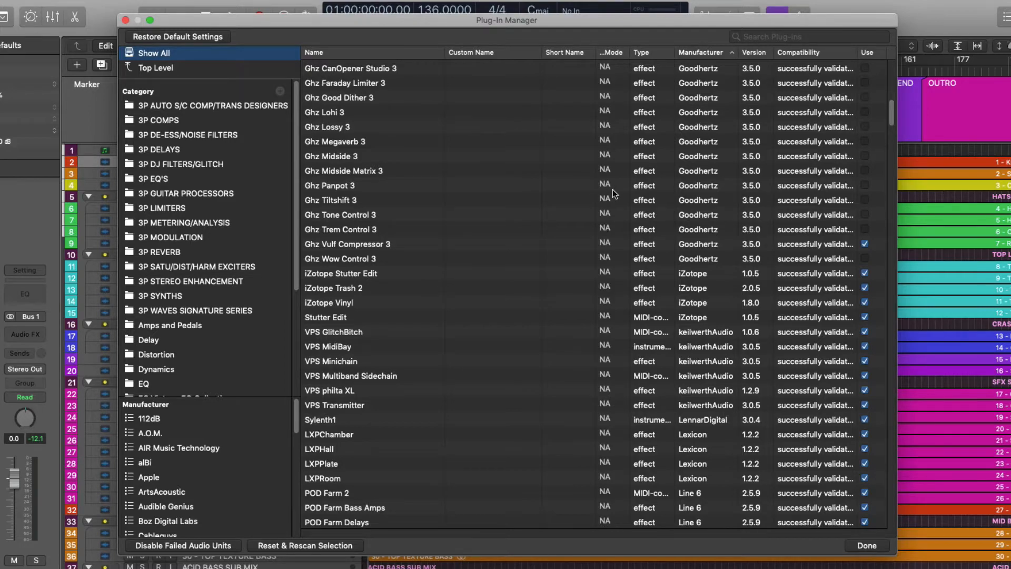
drag(892, 113, 873, 396)
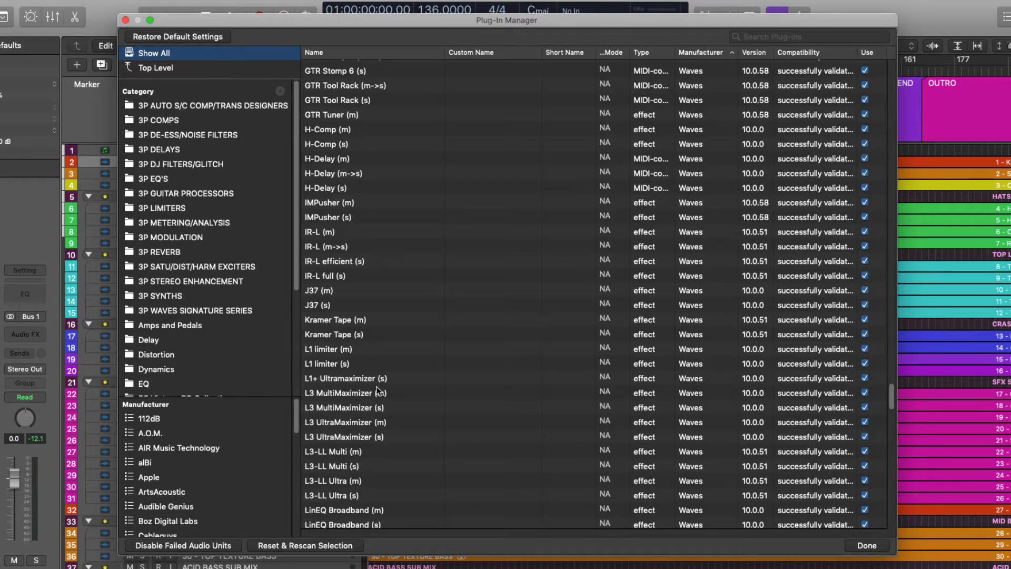
- Enlarge the manufacturer list and look through the available plug-in categories and manufacturers
drag(295, 275, 236, 317)
scroll(243, 250, down, 5)
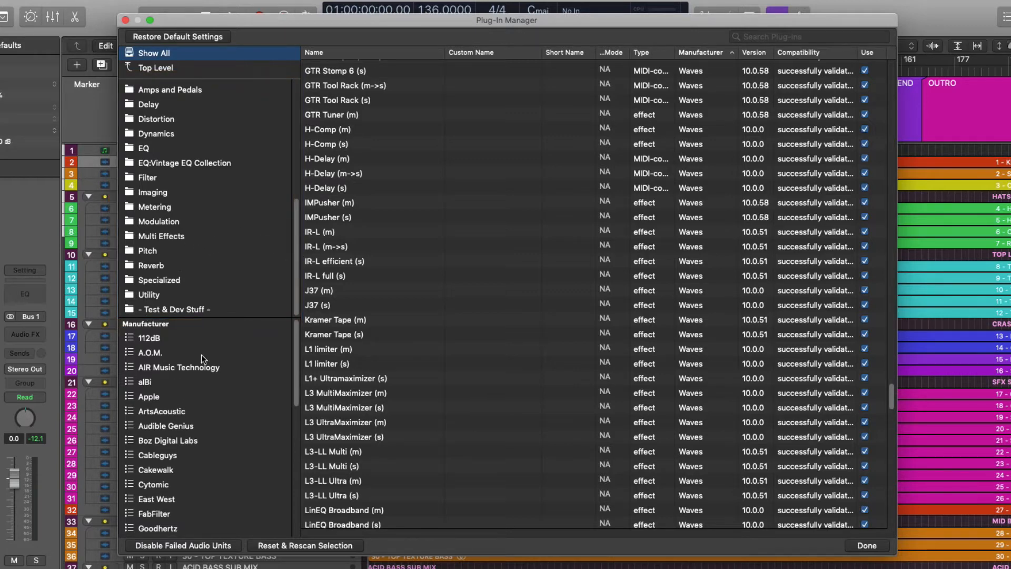
scroll(177, 390, down, 2)
scroll(180, 447, up, 2)
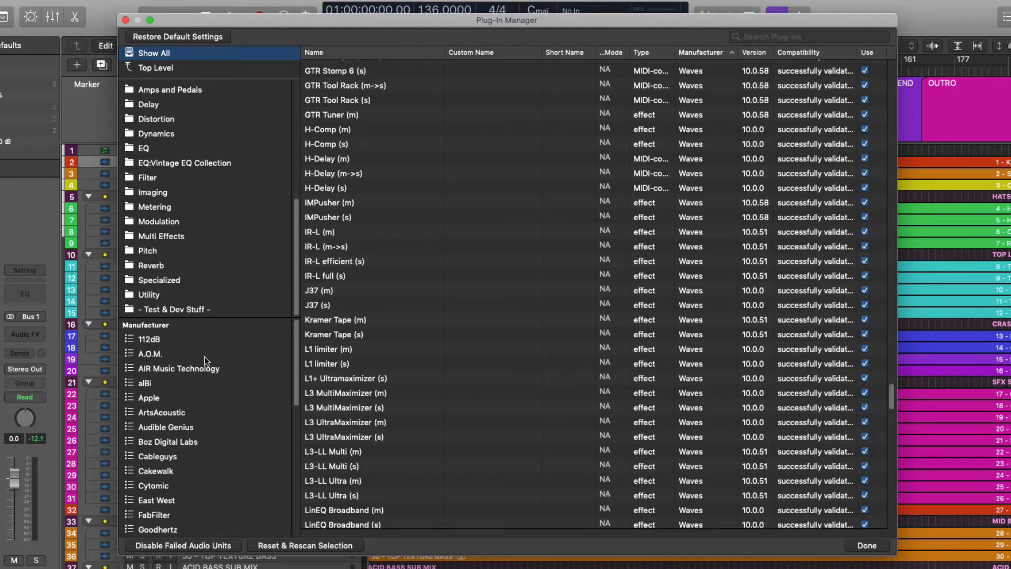
scroll(197, 374, down, 2)
scroll(199, 418, down, 2)
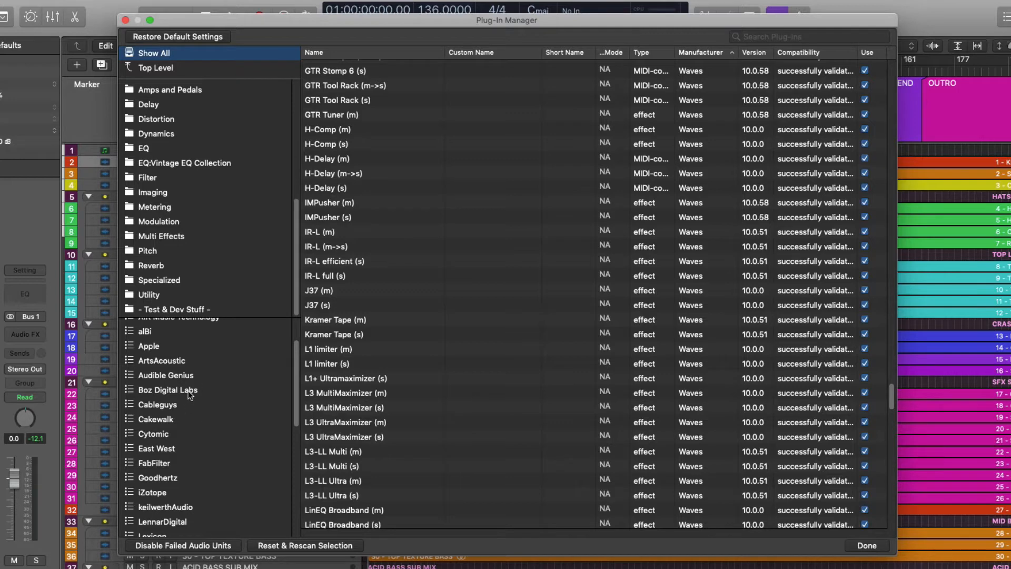
drag(299, 384, 294, 342)
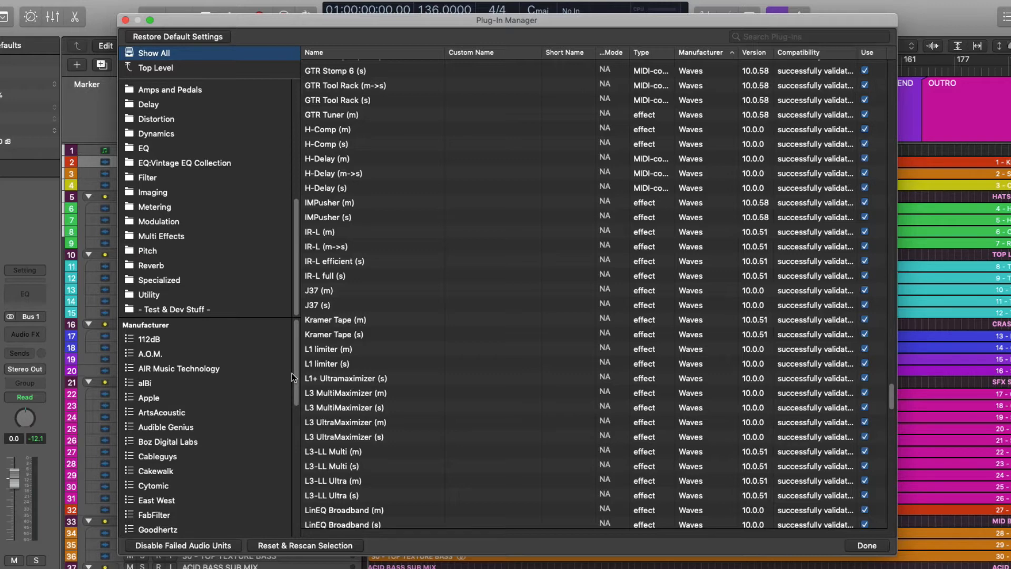
drag(297, 246, 298, 143)
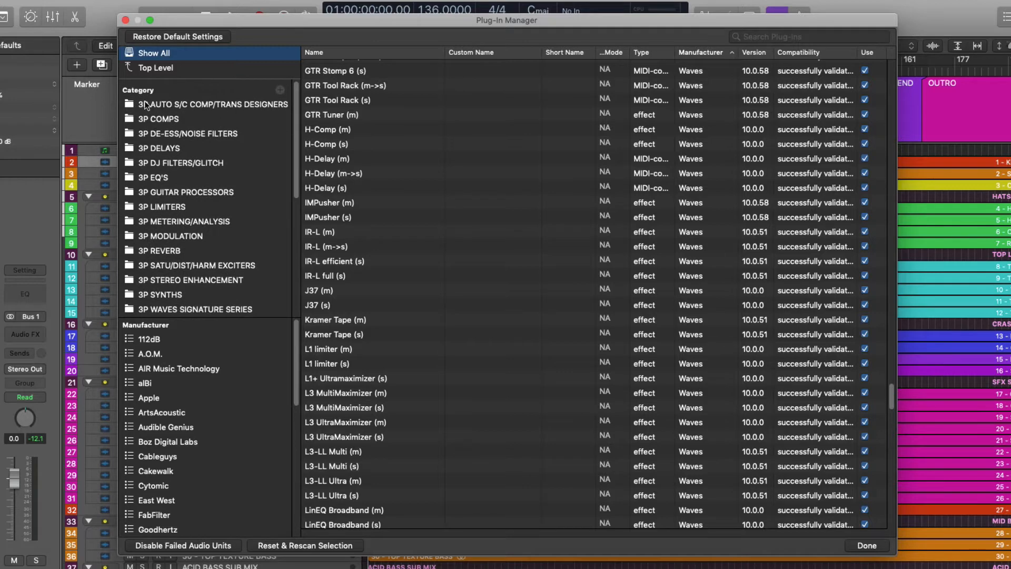
- Create a new plug-in category named 3P Granular and find it in the category list
click(280, 90)
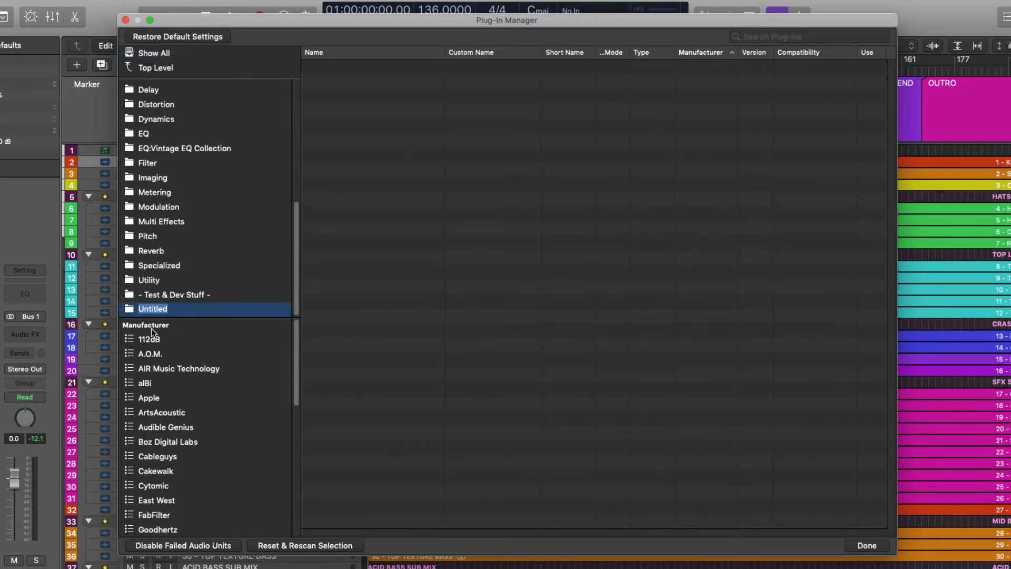
text(3P)
text( Gran)
text(ular)
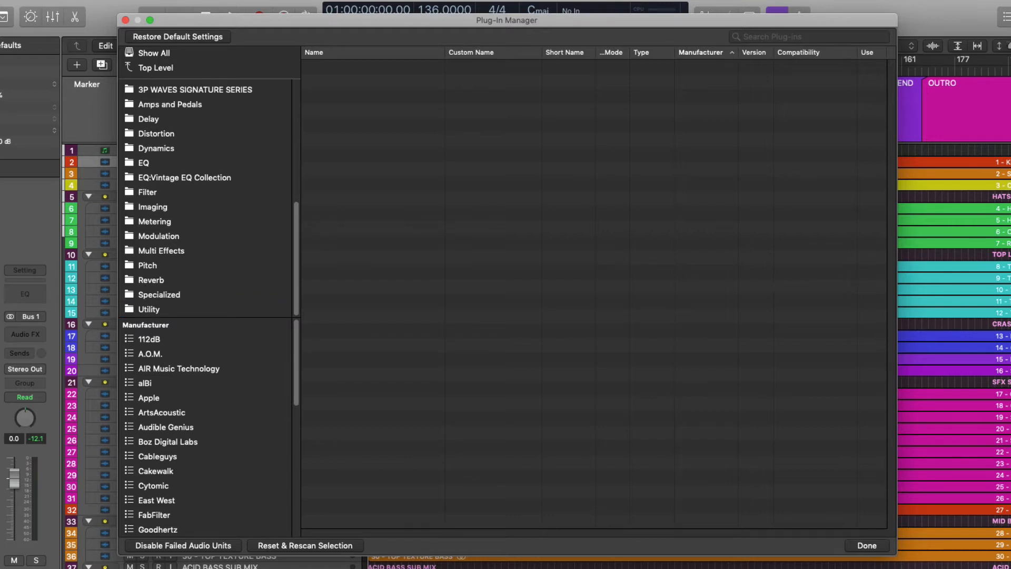
scroll(168, 220, up, 10)
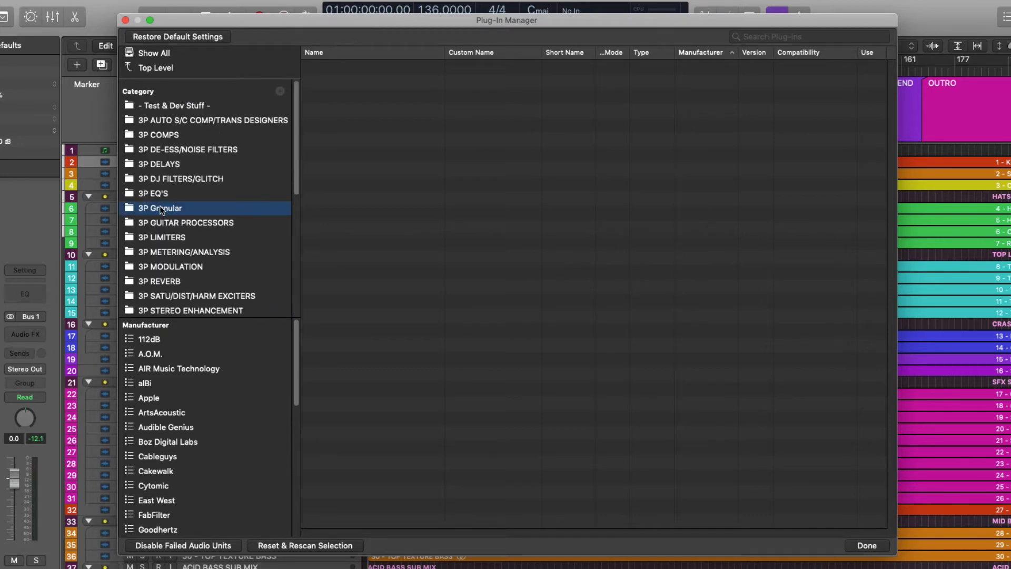
- Rename the 3P Granular category in capitals as 3P GRANULAR
double_click(159, 205)
drag(155, 207, 196, 206)
text(RANULAR)
key(Return)
- Examine the plug-ins in the 3P EQ'S, saturation/distortion, modulation, de-ess/noise filter and 3P GRANULAR categories
click(179, 194)
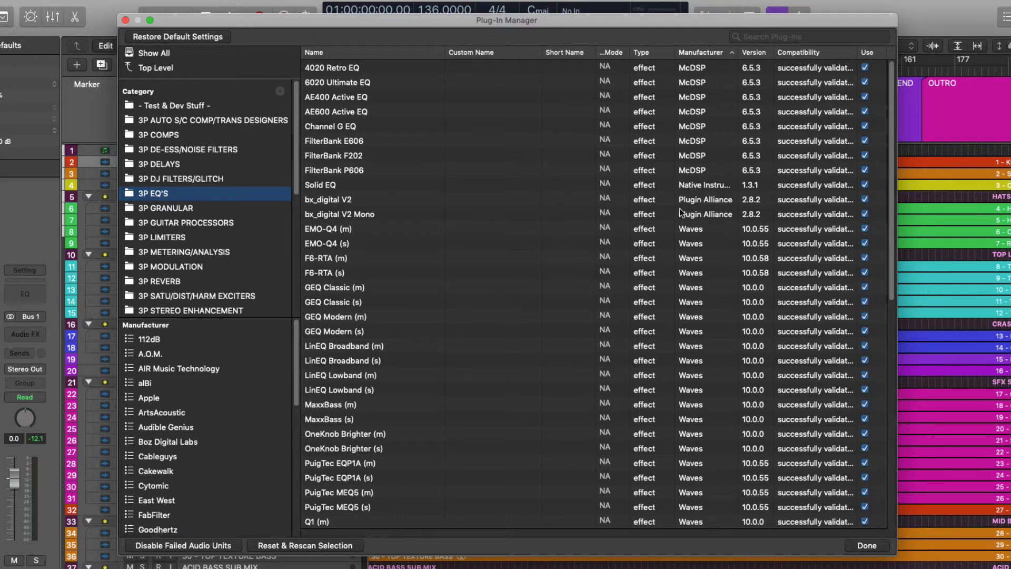
scroll(658, 301, down, 10)
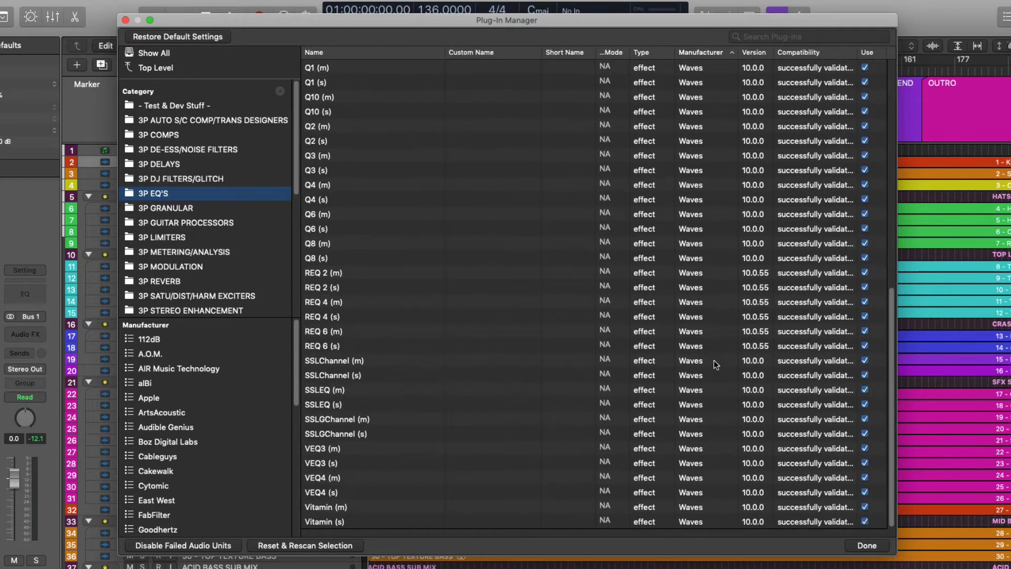
scroll(617, 409, up, 10)
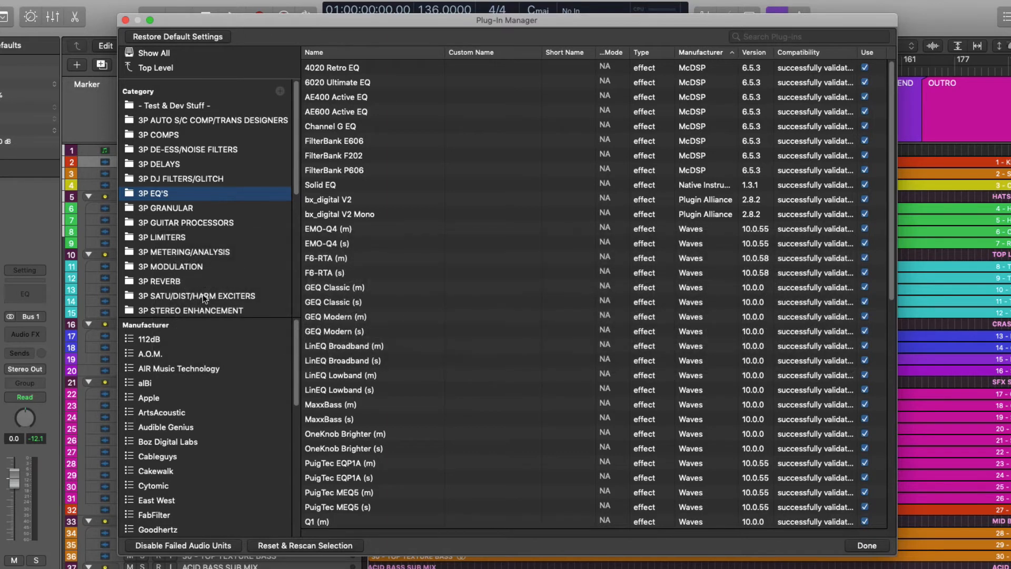
click(204, 296)
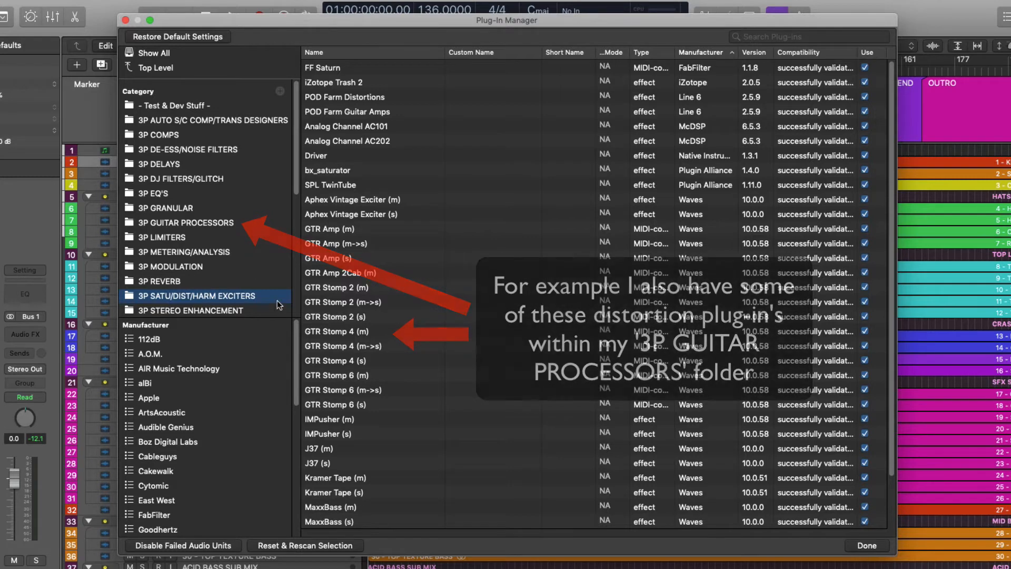
click(210, 268)
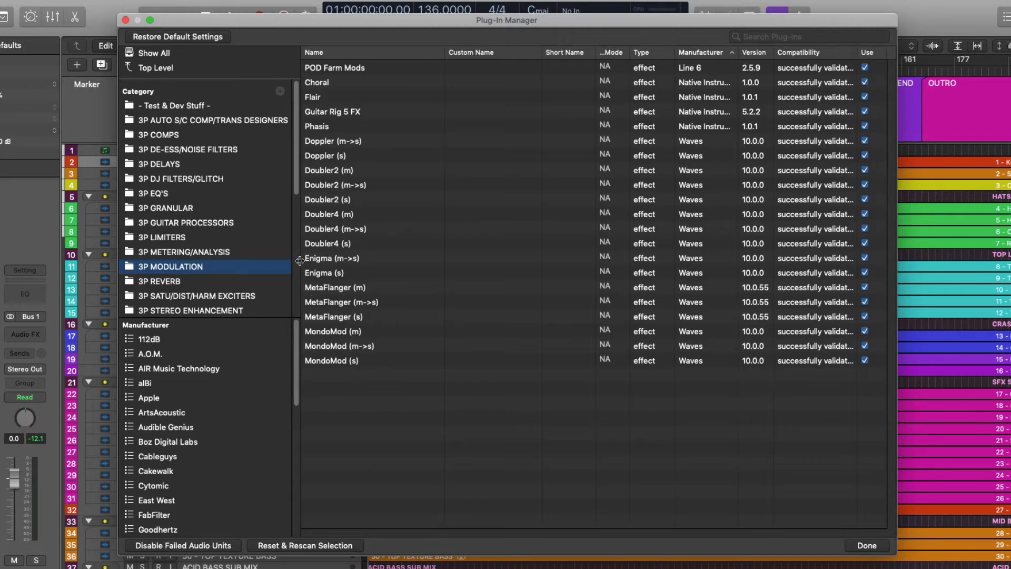
click(209, 151)
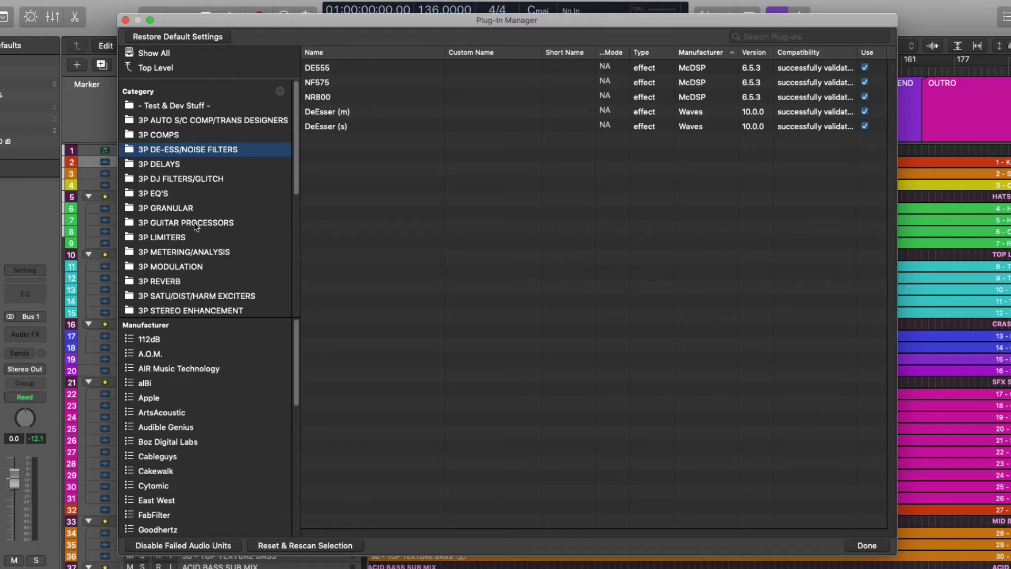
click(177, 210)
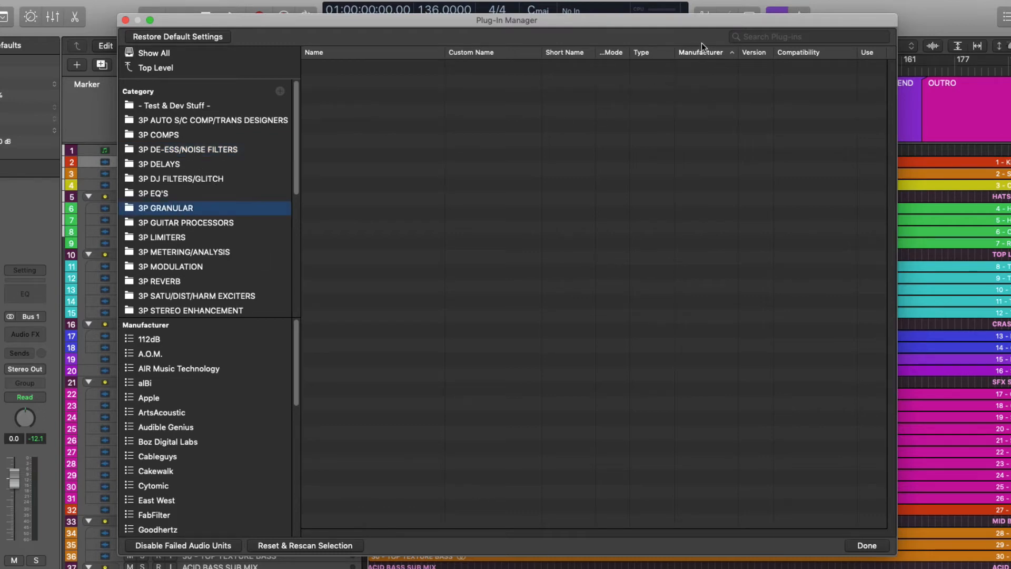
- Search all plug-ins for VEN, add Venom to the 3P GRANULAR category and clear the search
click(221, 55)
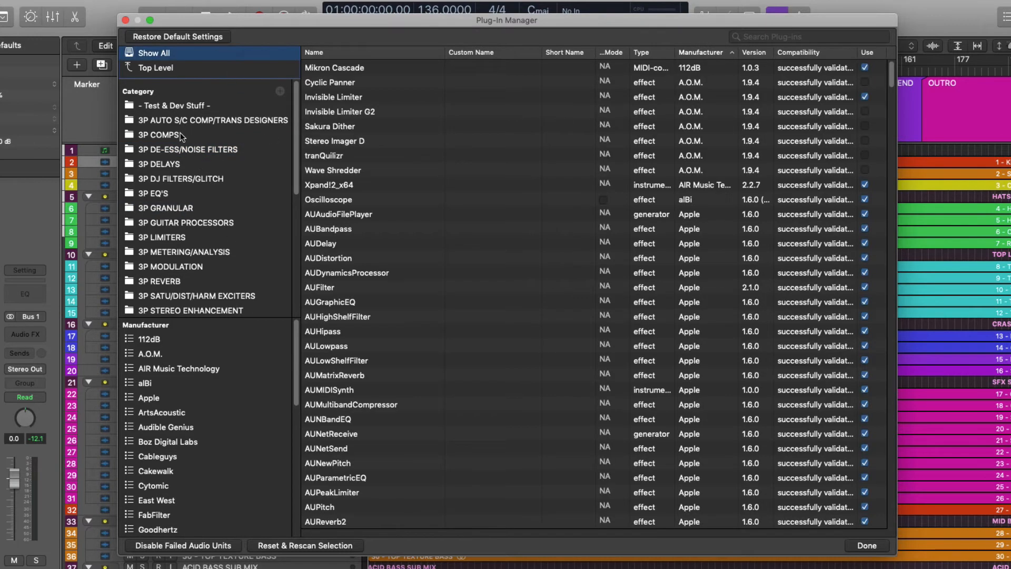
click(779, 37)
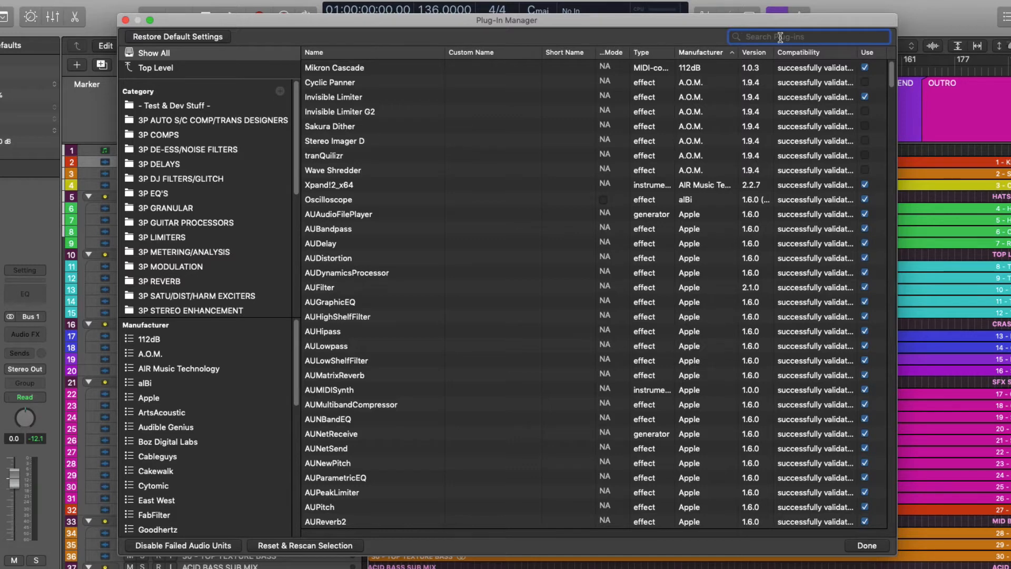
text(VEN)
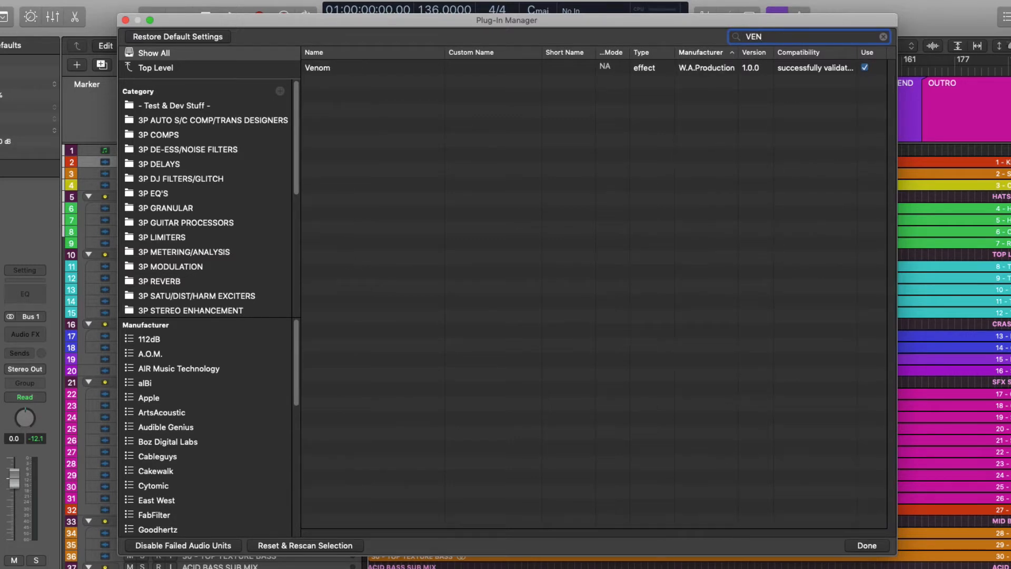
click(320, 68)
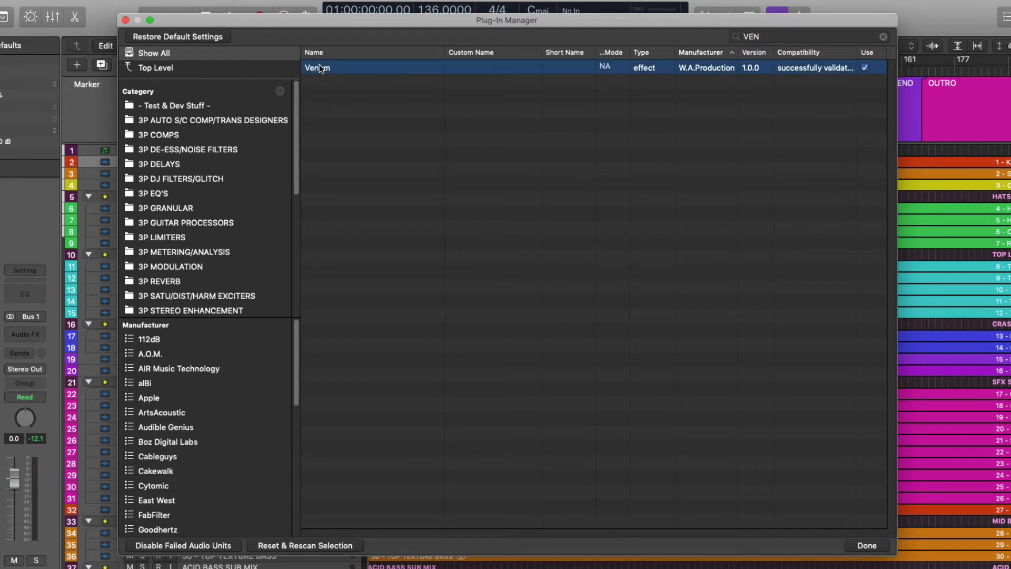
drag(320, 69, 185, 208)
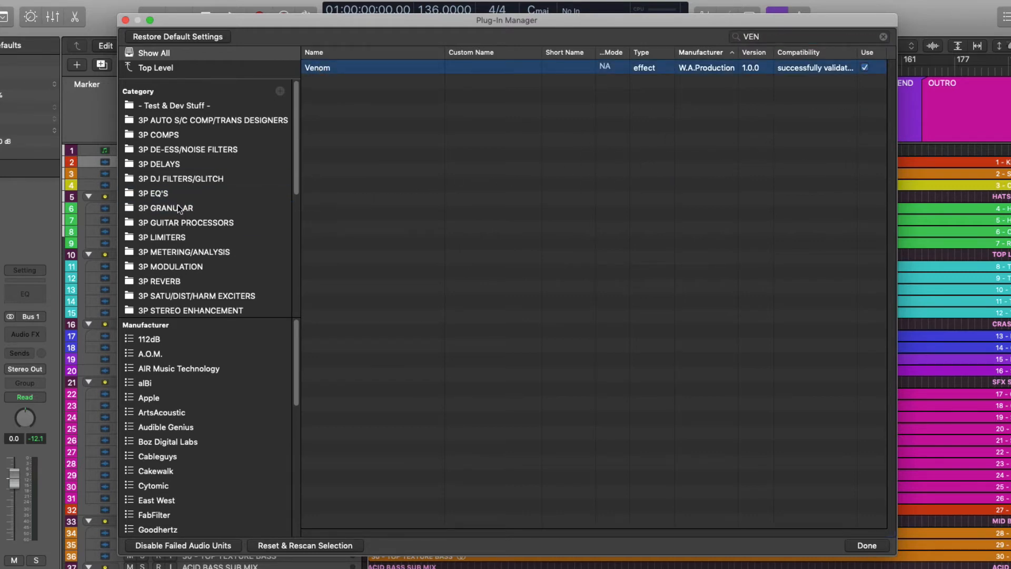
click(882, 37)
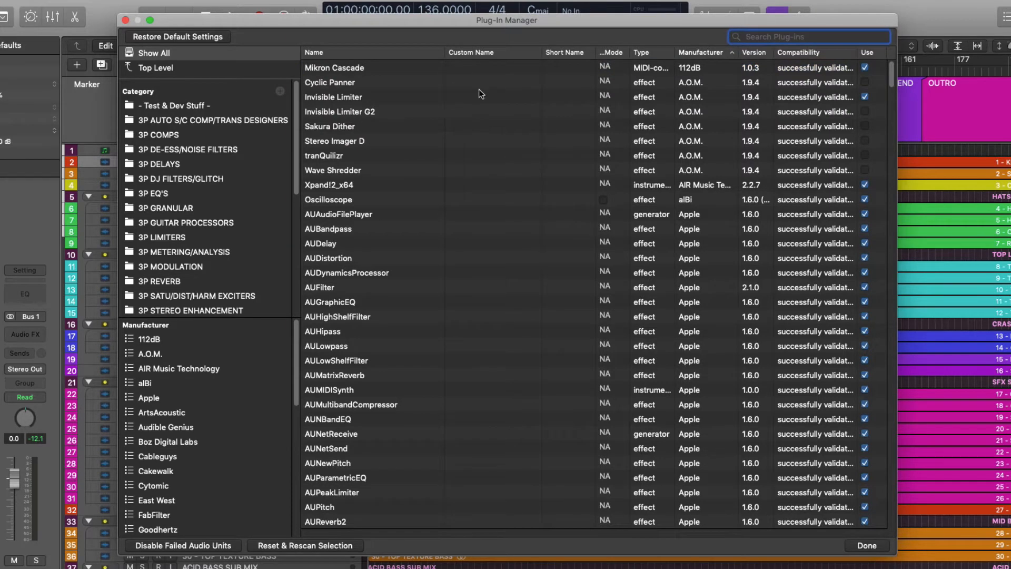
- Add the Mikron Cascade plug-in to the 3P GRANULAR category and check that category's contents
scroll(506, 231, down, 5)
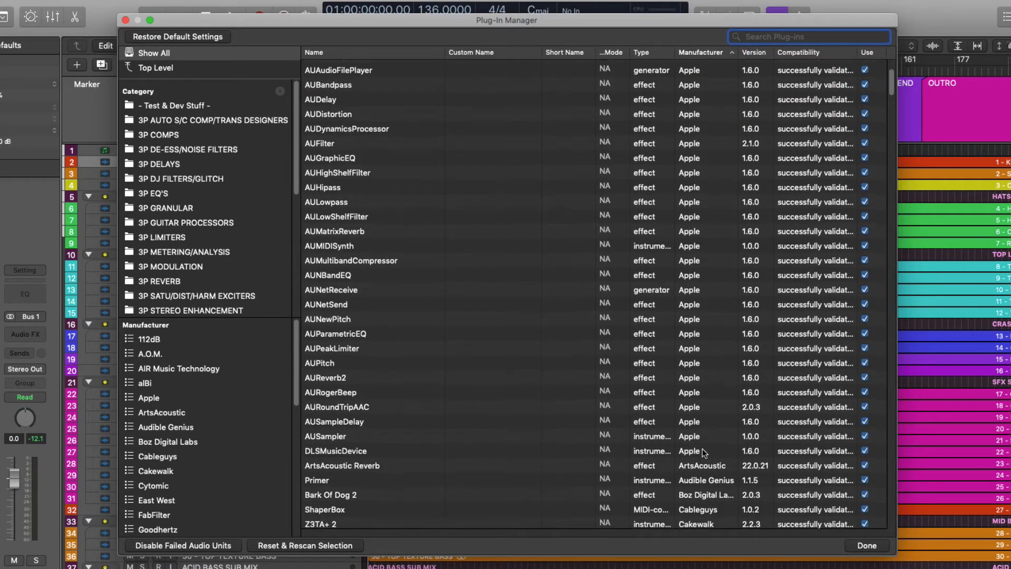
scroll(376, 325, up, 5)
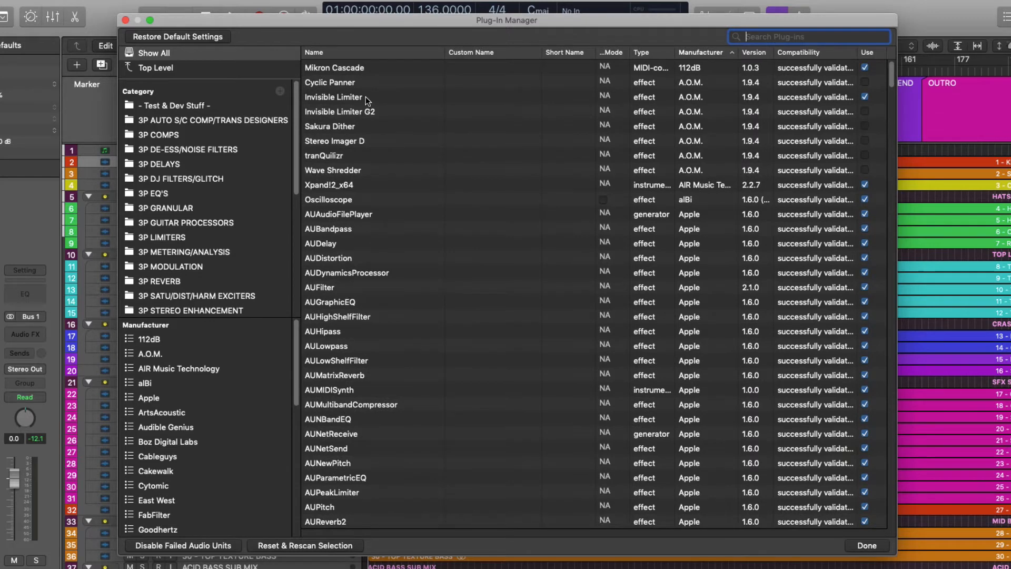
drag(355, 71, 224, 210)
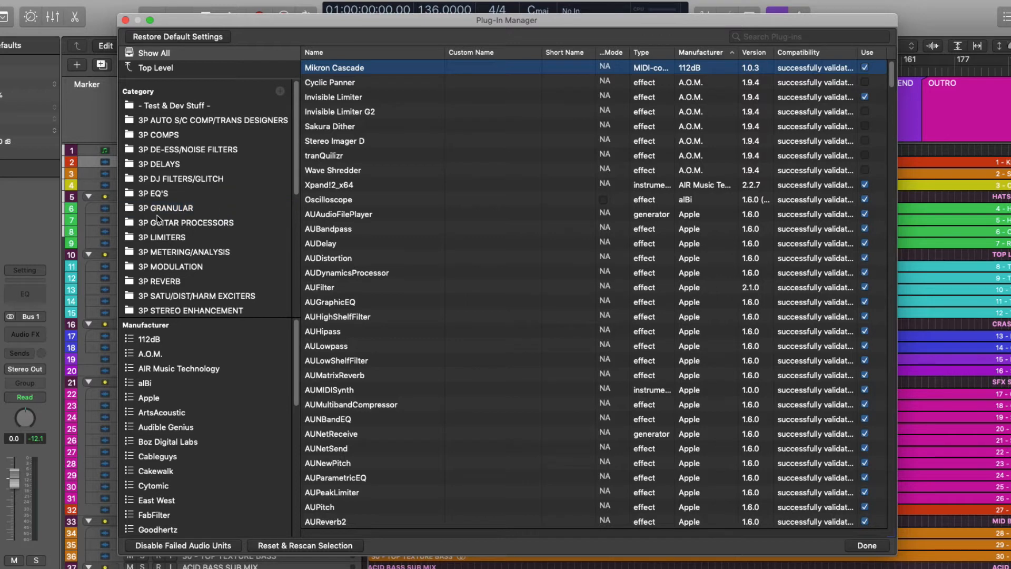
click(202, 212)
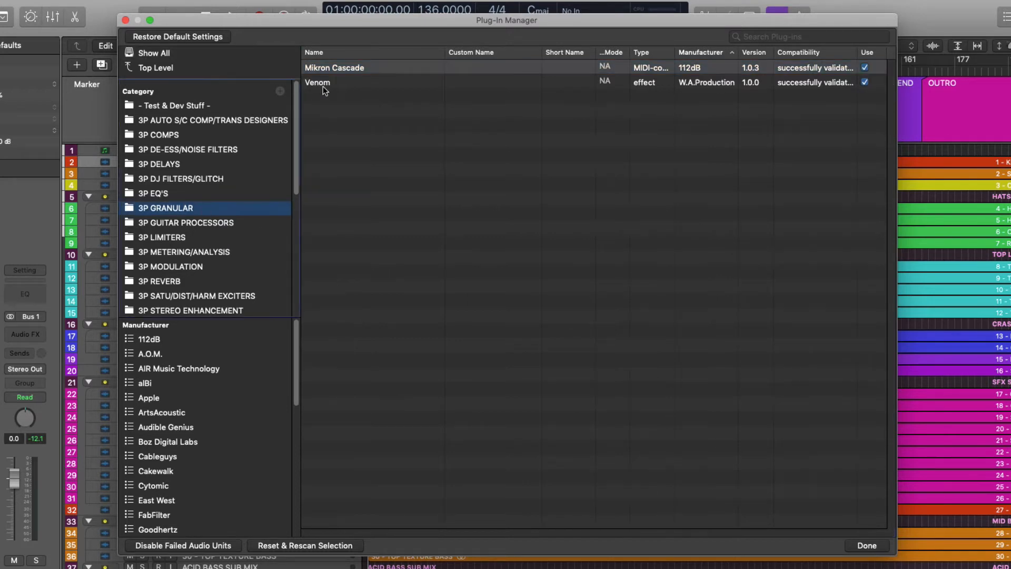
click(397, 141)
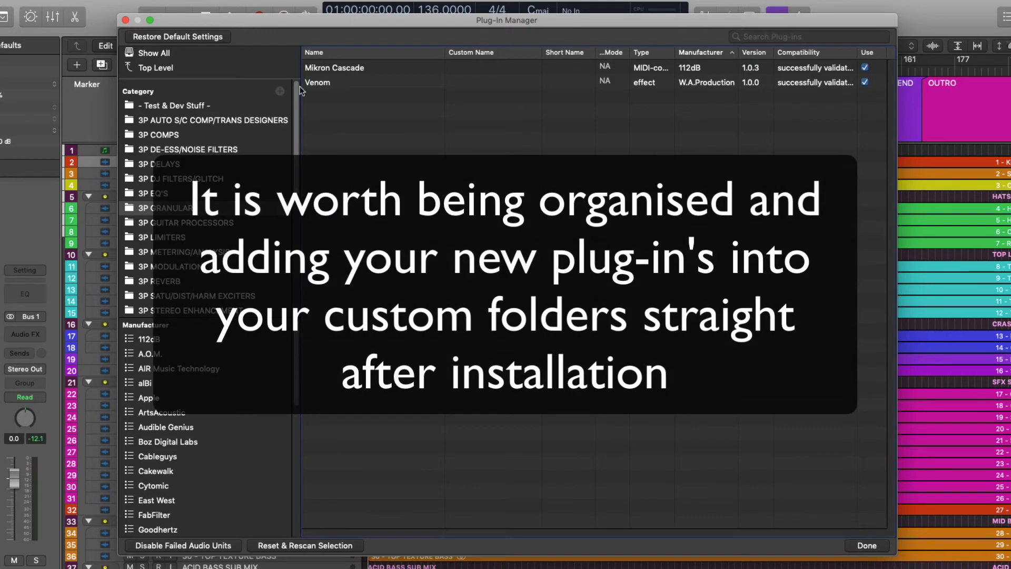
click(219, 53)
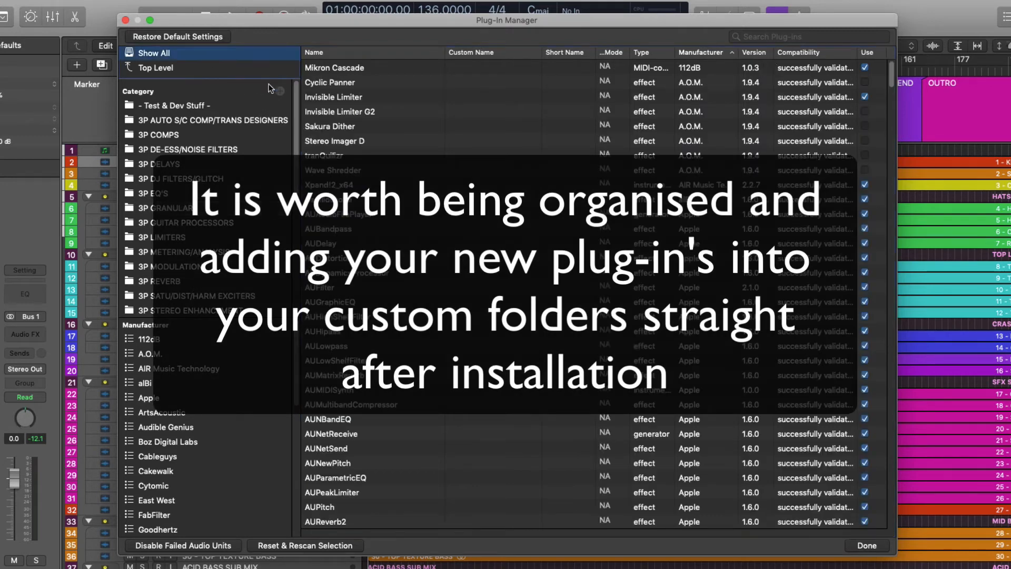
- Search all plug-ins for BARK, add Bark Of Dog 2 to the 3P SATU/DIST/HARM EXCITERS category and clear the search
click(796, 35)
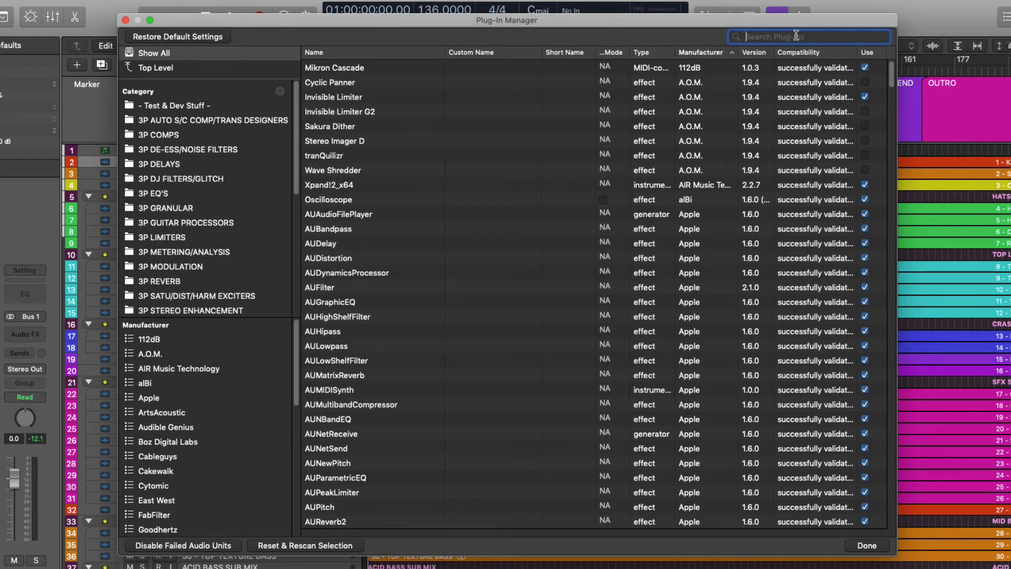
text(BAR)
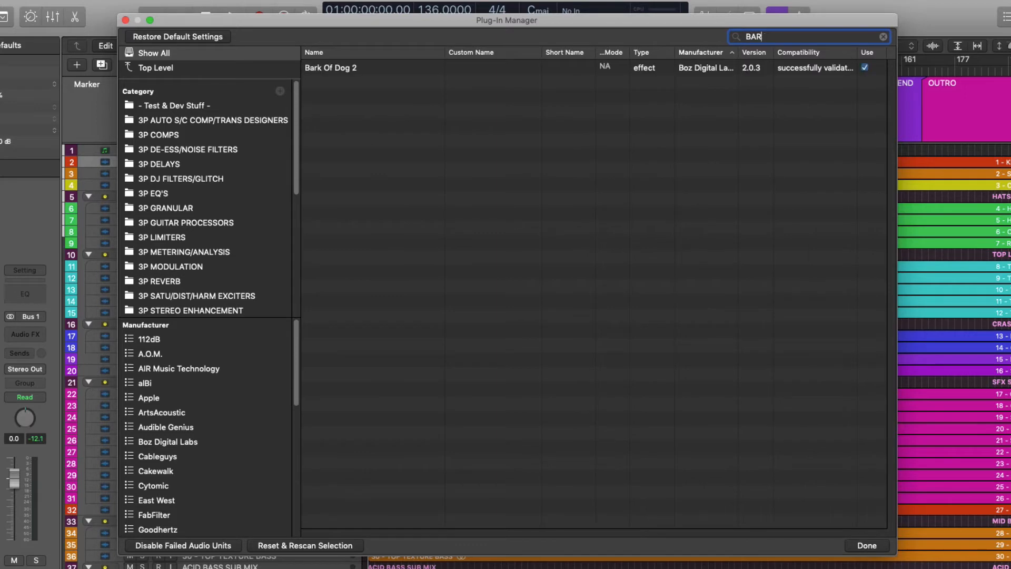
text(K)
click(335, 66)
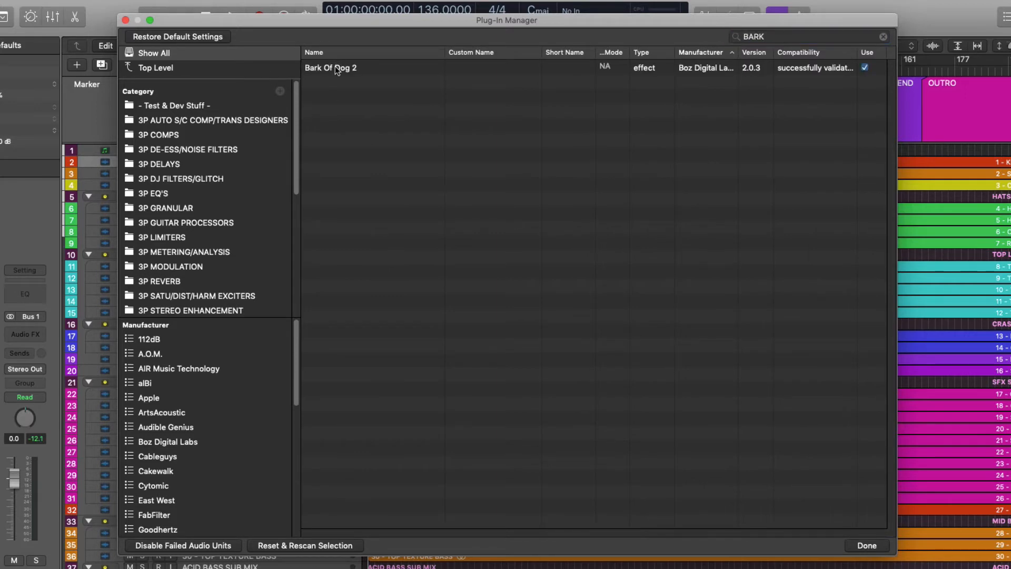
drag(335, 65, 256, 298)
click(883, 37)
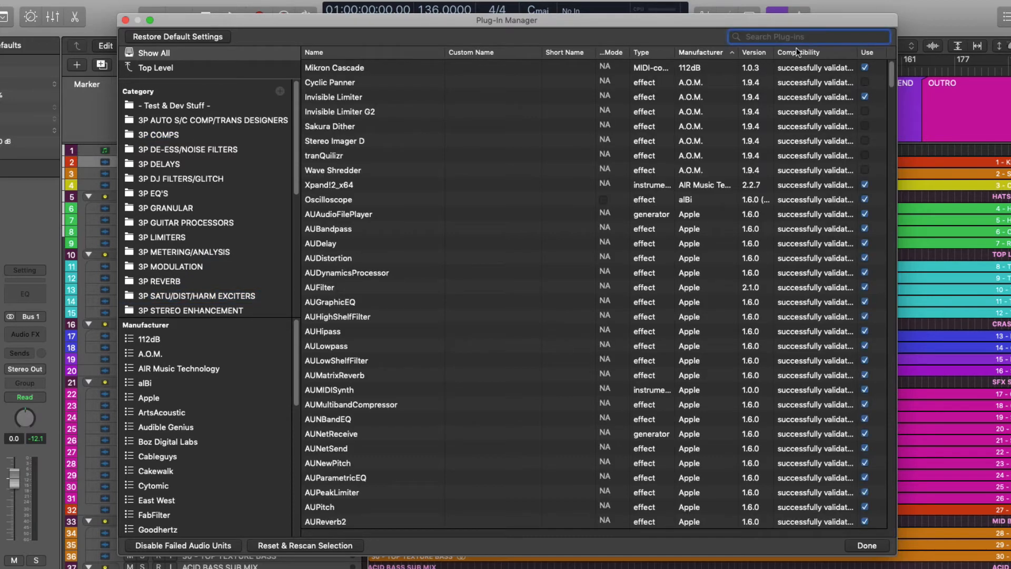
- Search the plug-ins for OSC and add s(M)exoscope and Oscilloscope to the 3P METERING/ANALYSIS category
text(OSC)
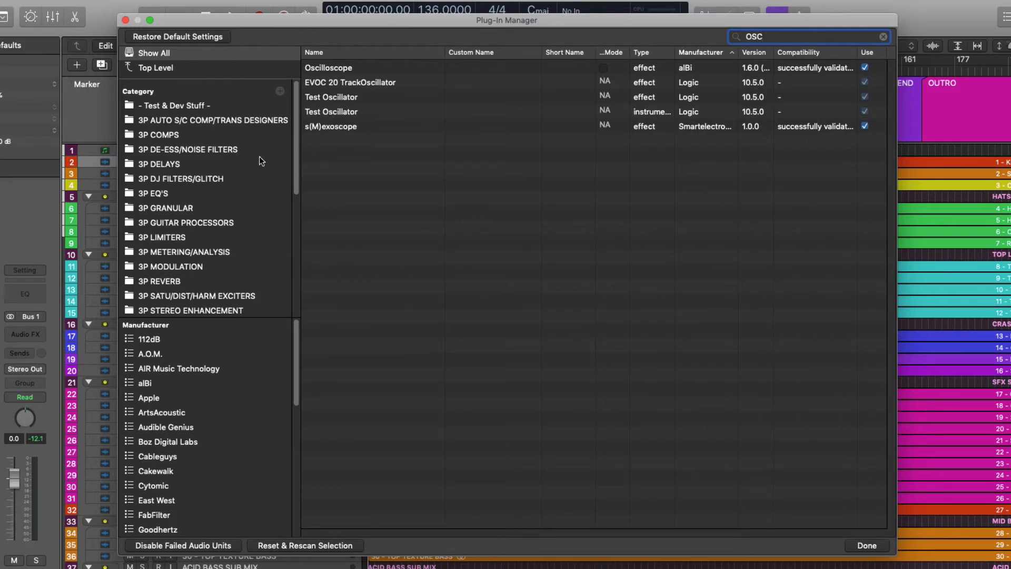
scroll(242, 186, down, 3)
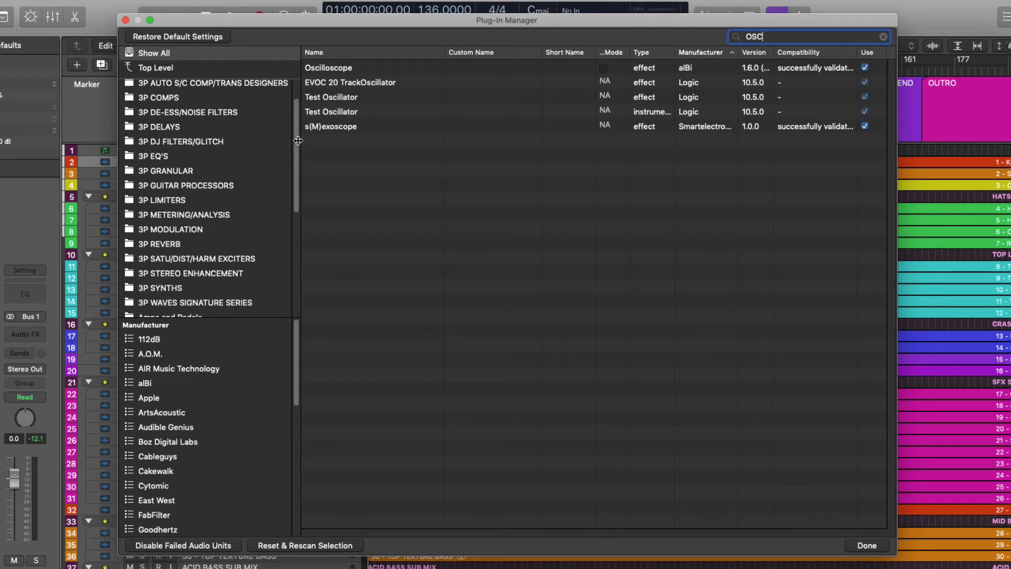
scroll(272, 144, down, 1)
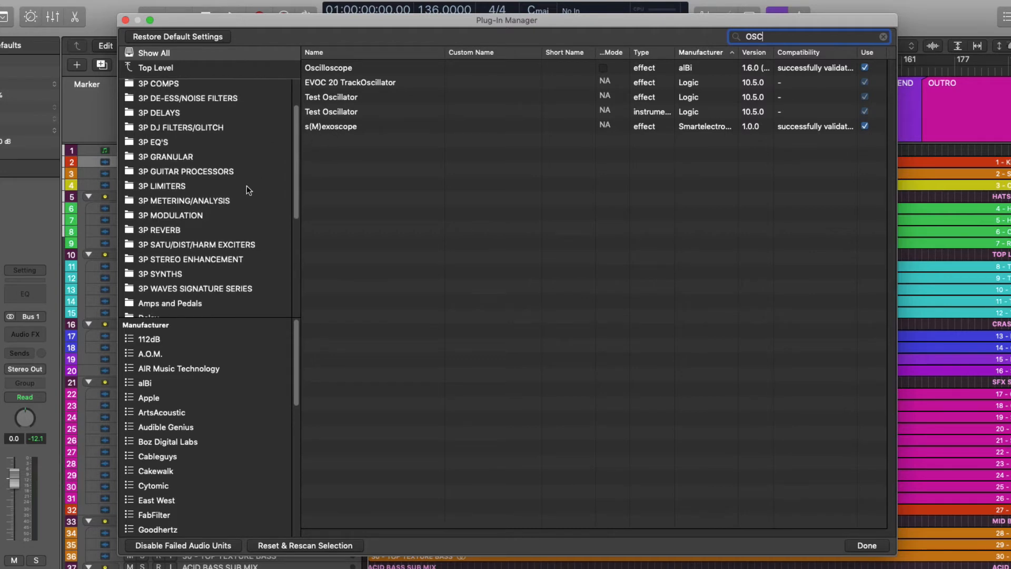
drag(332, 125, 254, 200)
click(345, 69)
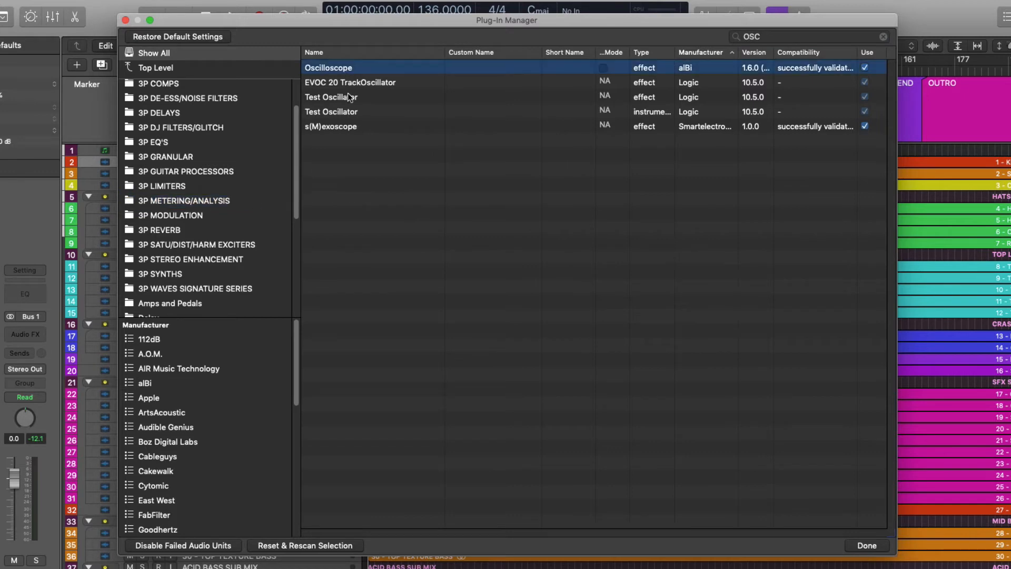
drag(335, 65, 258, 197)
- Search the plug-ins for REF, add Sonarworks Reference 4 to the 3P METERING/ANALYSIS category and clear the search
click(768, 35)
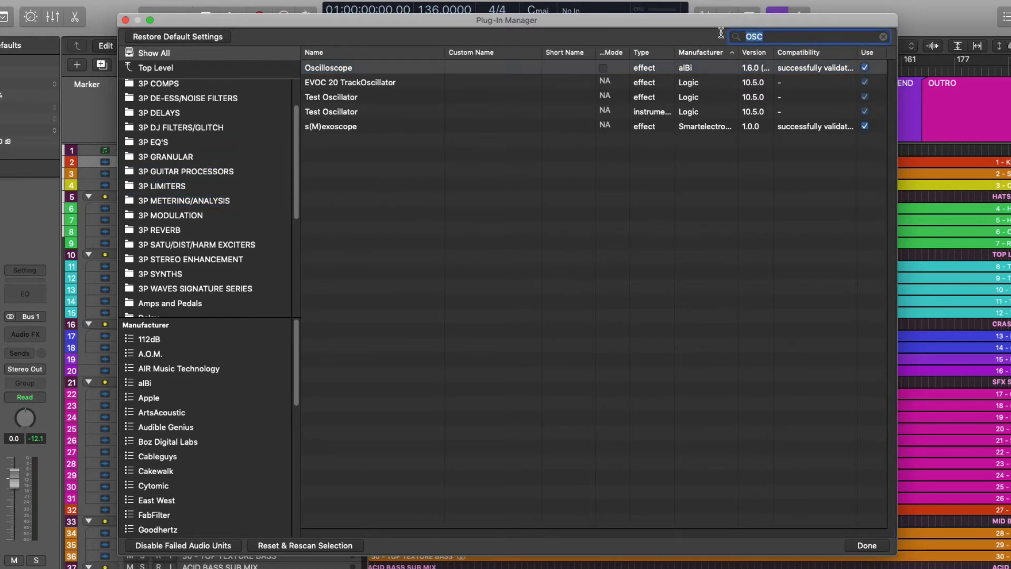
text(REF)
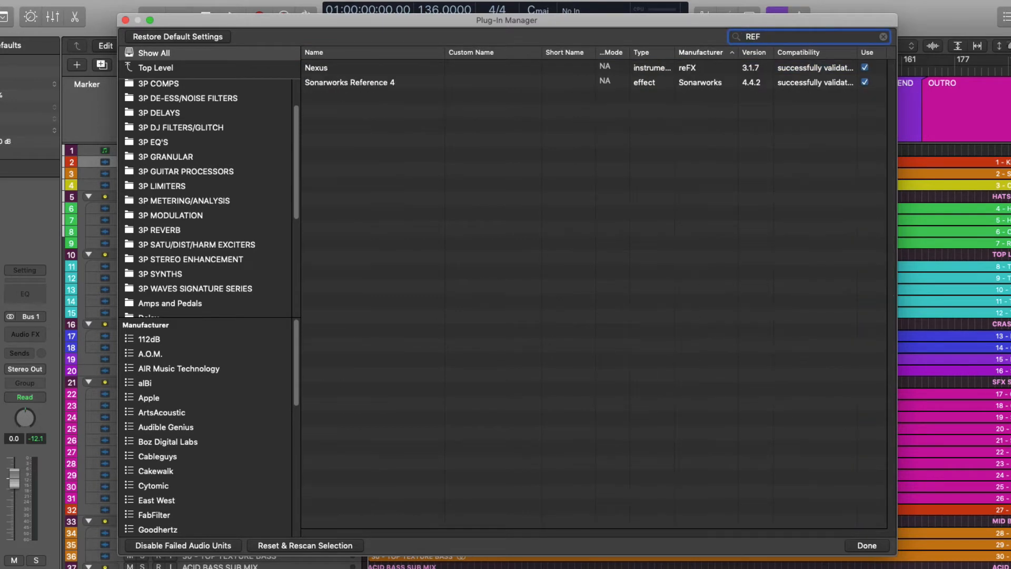
click(362, 83)
drag(362, 83, 210, 200)
click(882, 36)
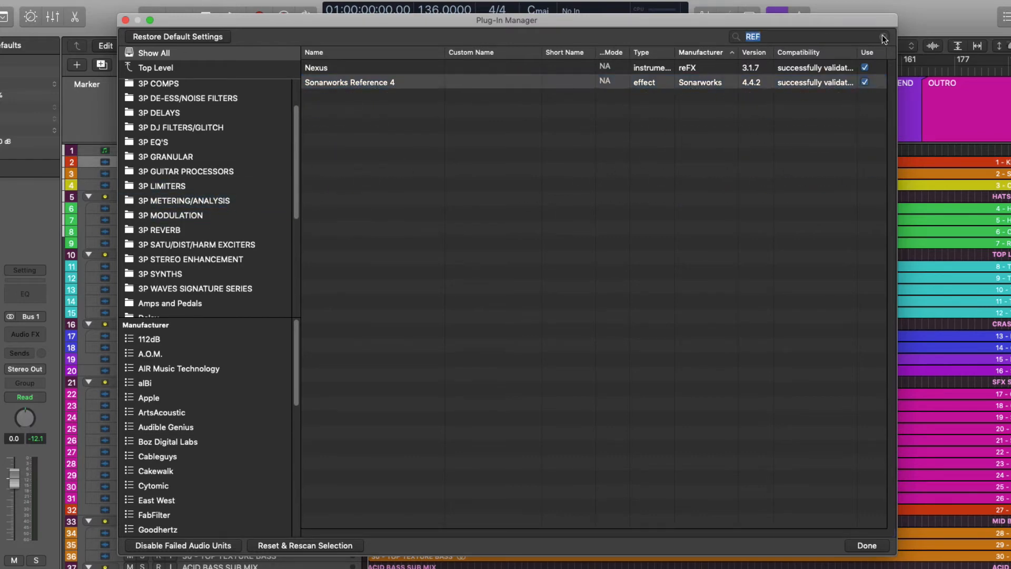
click(883, 37)
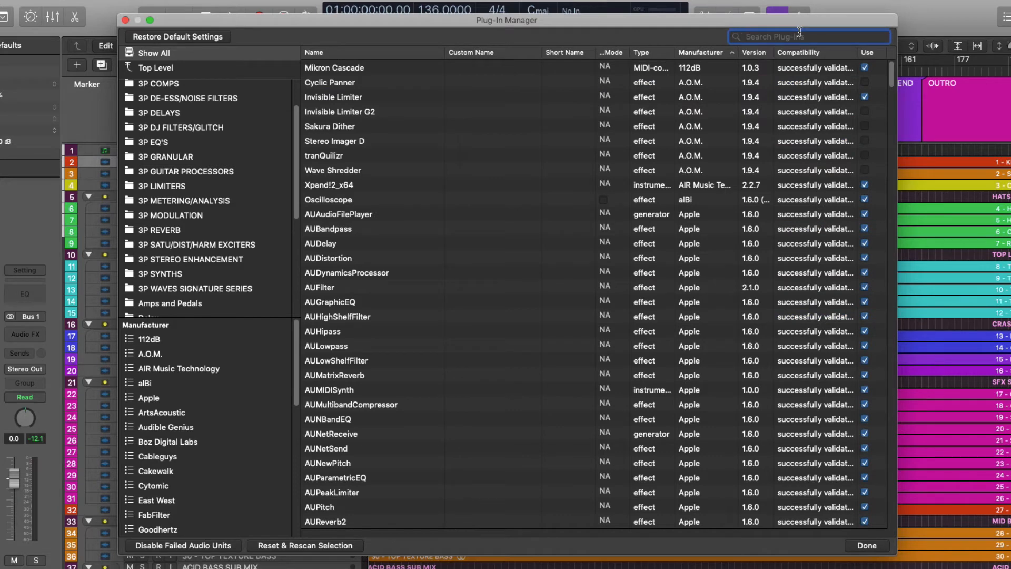
- Search for VALH, adding ValhallaVintageVerb to the 3P REVERB category and ValhallaSpaceModulator to the 3P MODULATION category
text(VALH)
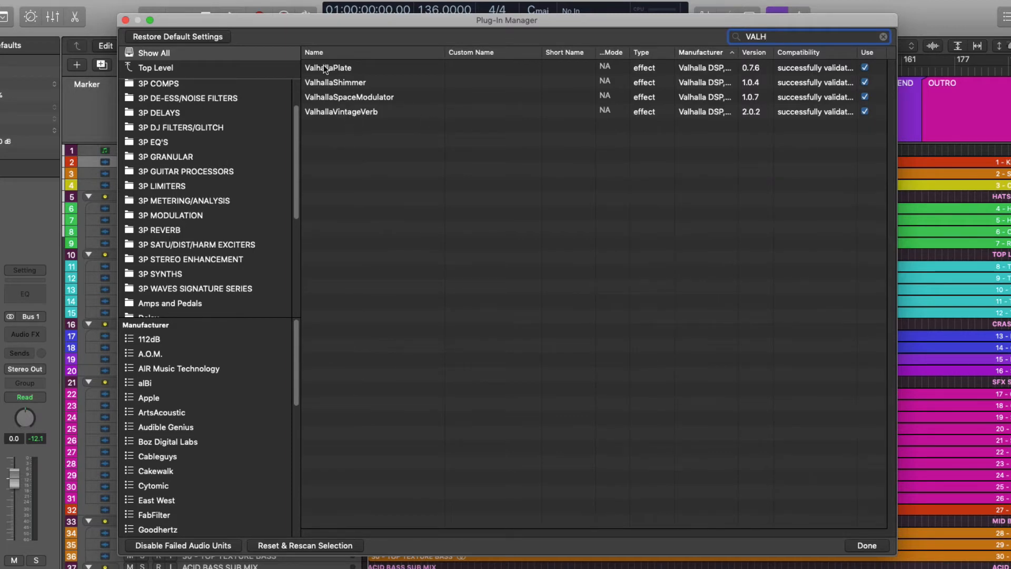
drag(346, 112, 229, 229)
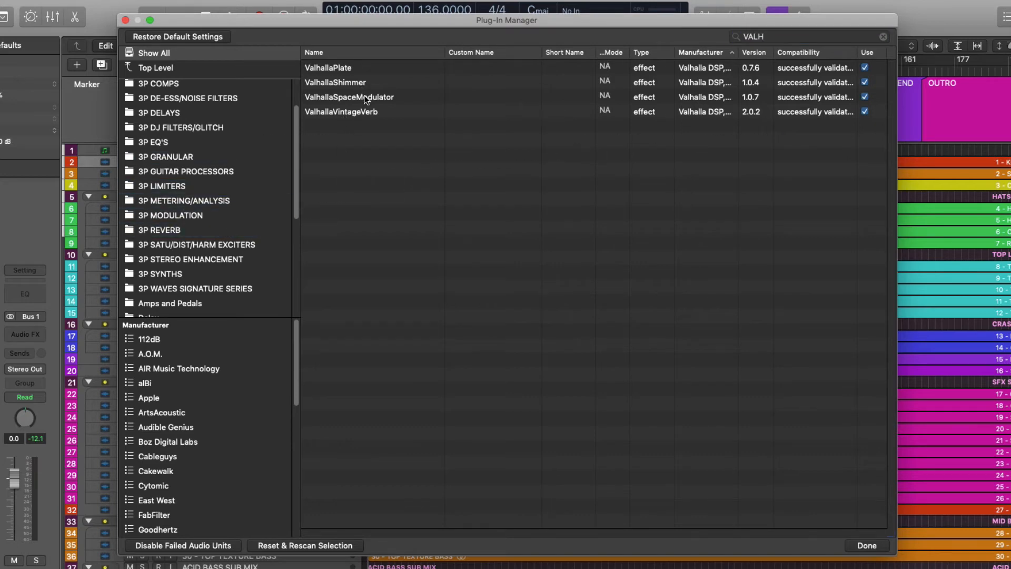
drag(366, 100, 224, 215)
- Search for BER and add both Berzerk Distortion versions, (m) and (s), to the 3P SATU/DIST/HARM EXCITERS category
double_click(756, 36)
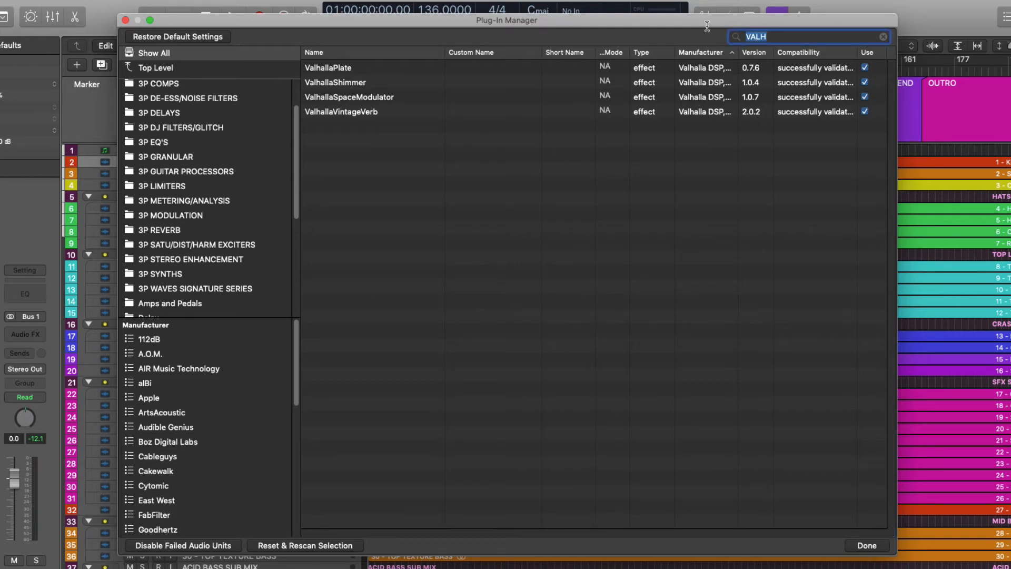
text(BERK)
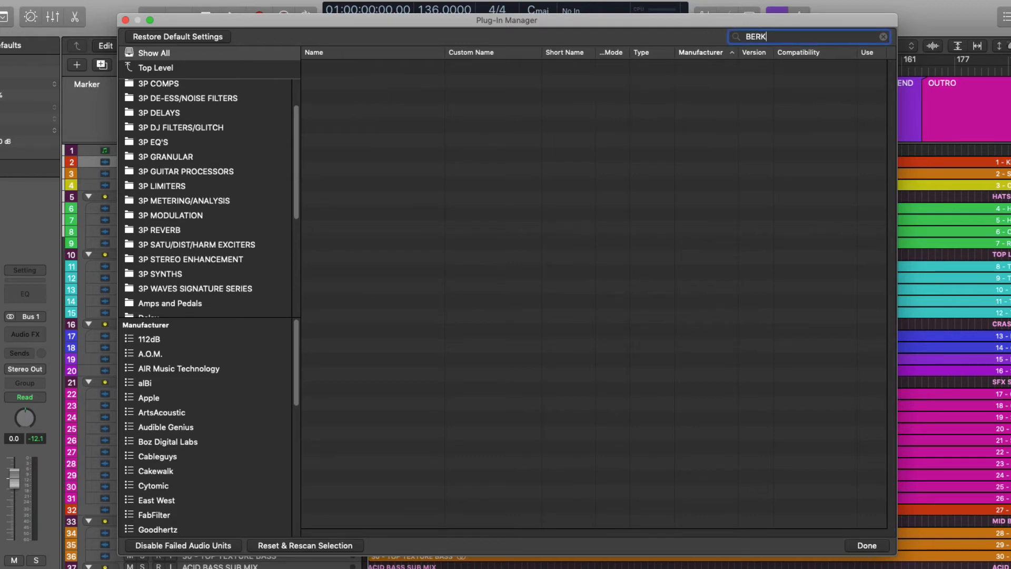
key(BackSpace)
click(397, 81)
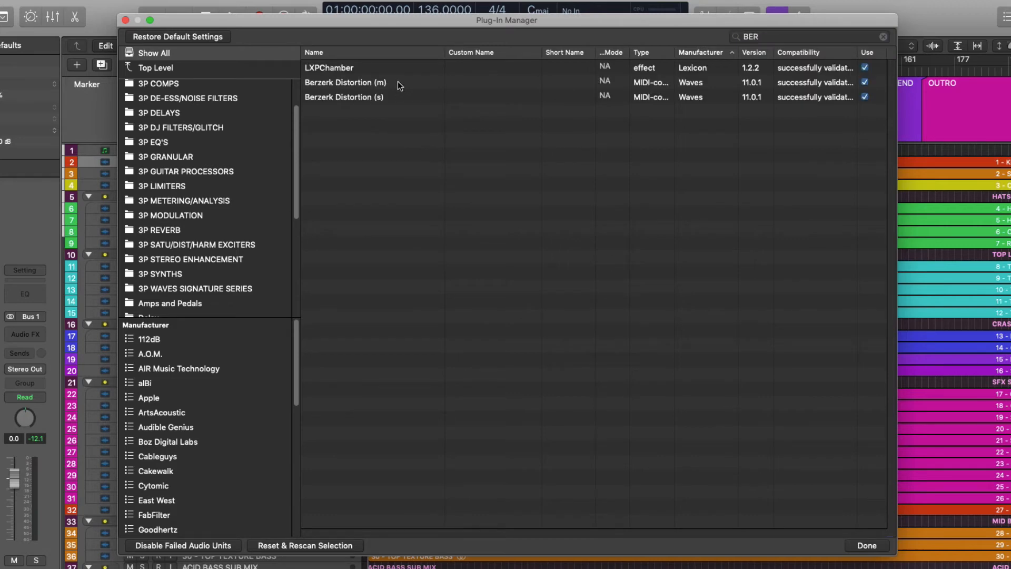
shift+click(396, 96)
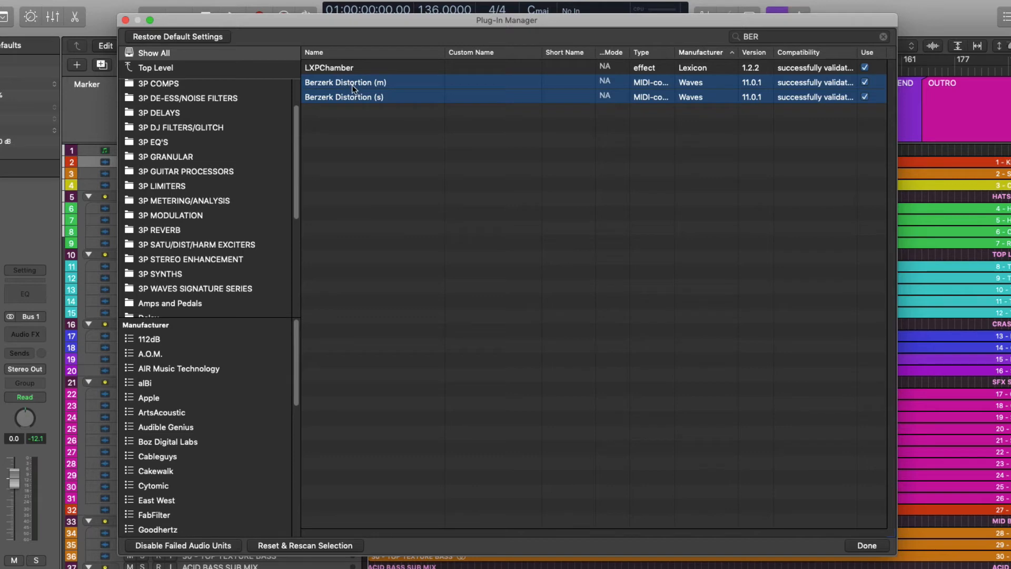
drag(350, 82, 254, 245)
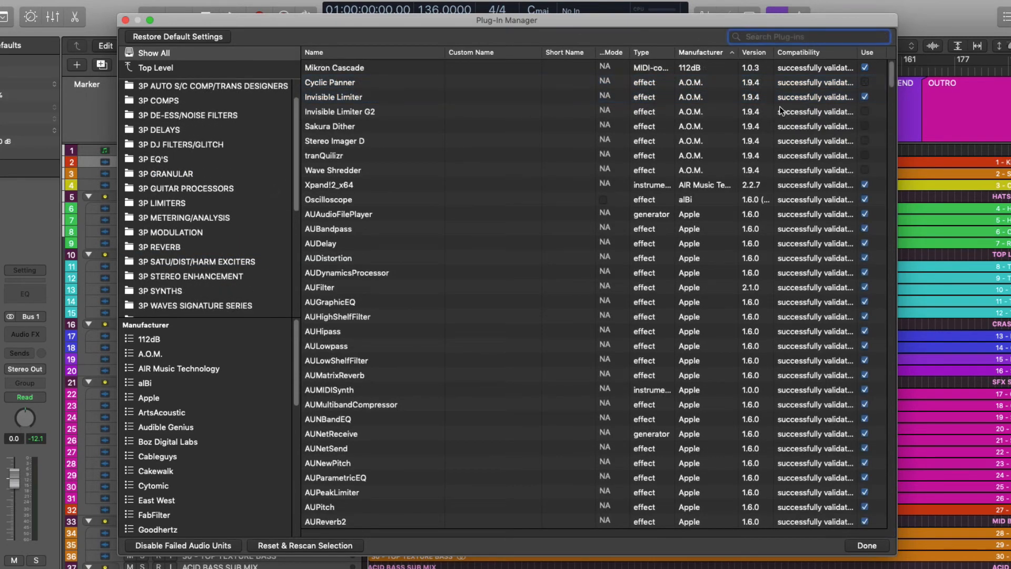
- Search the plug-ins for OTT, add OTT to the 3P COMPS category and close the Plug-in Manager
text(OTT)
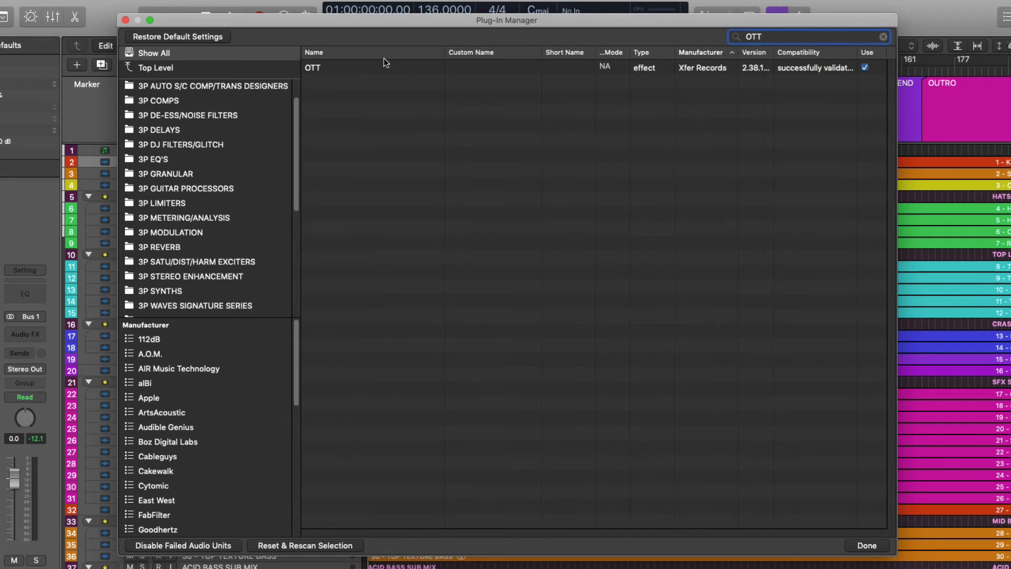
drag(309, 68, 188, 137)
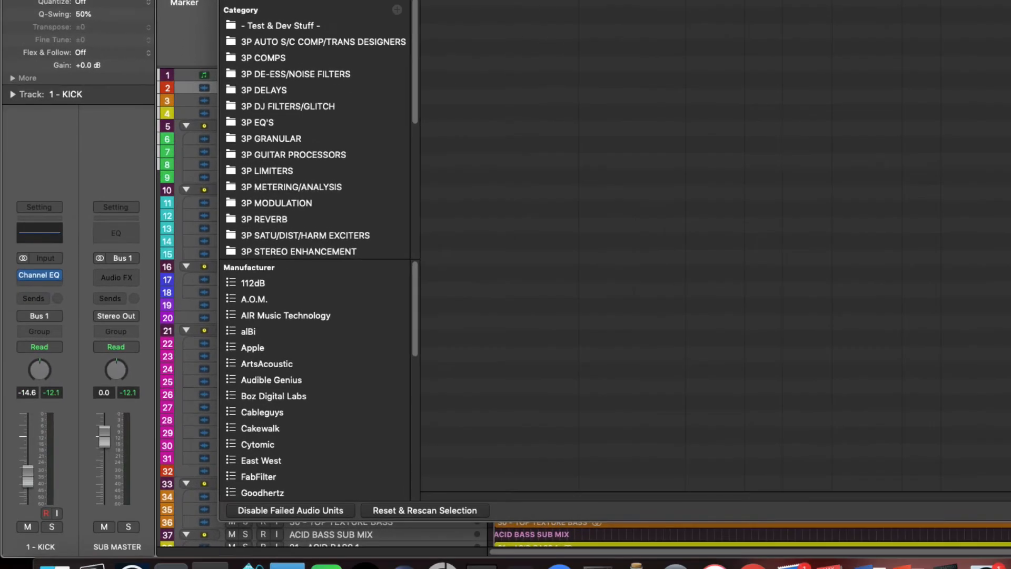
click(1009, 509)
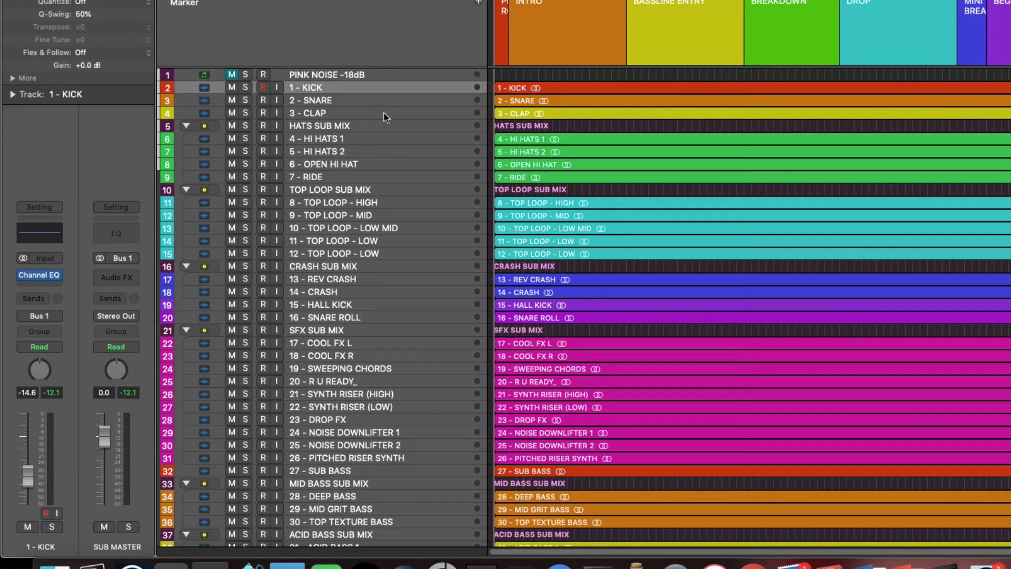
- Insert the Bark Of Dog 2 plug-in below the Channel EQ on the 1 - KICK channel strip
click(37, 281)
click(34, 282)
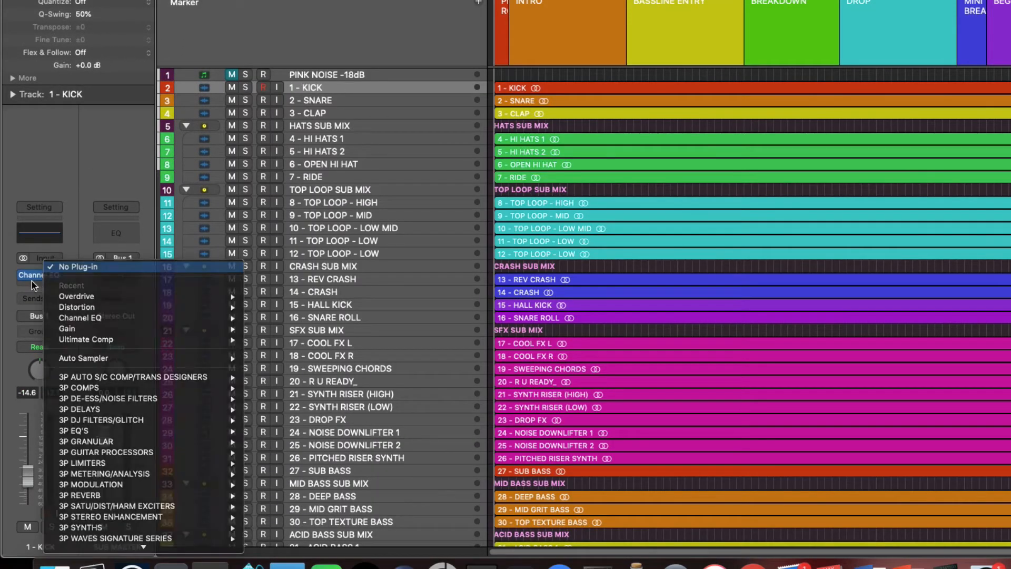
click(36, 283)
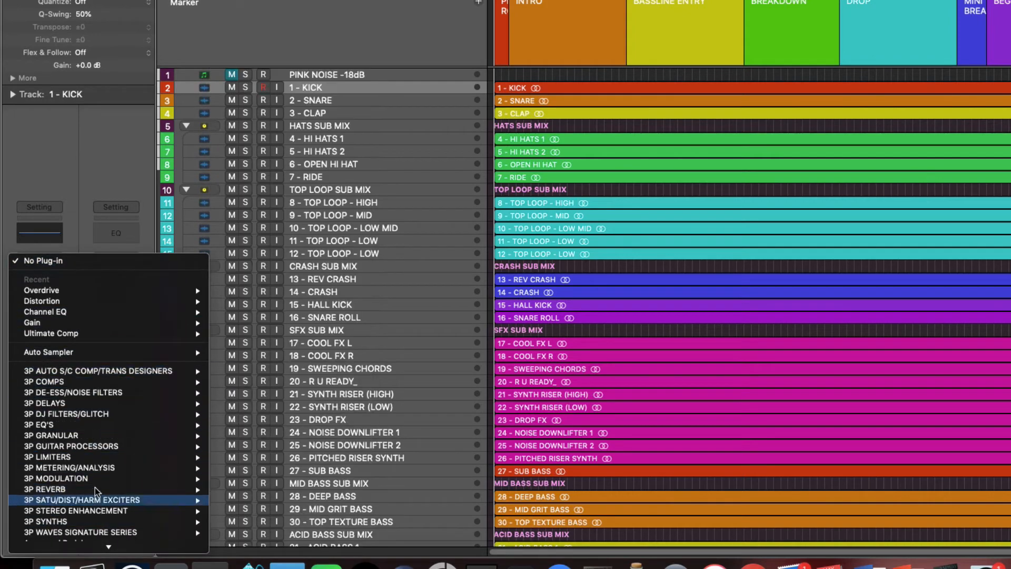
scroll(97, 493, down, 2)
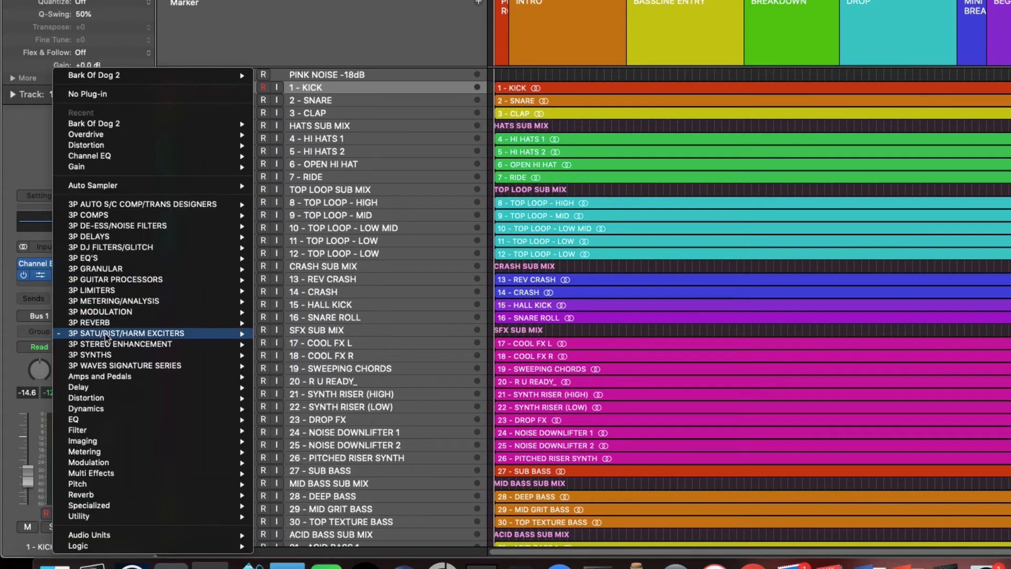
- Replace Bark Of Dog 2 on the kick channel with the stereo Berzerk Distortion (s) from the 3P SATU/DIST/HARM EXCITERS category
mouse_move(106, 334)
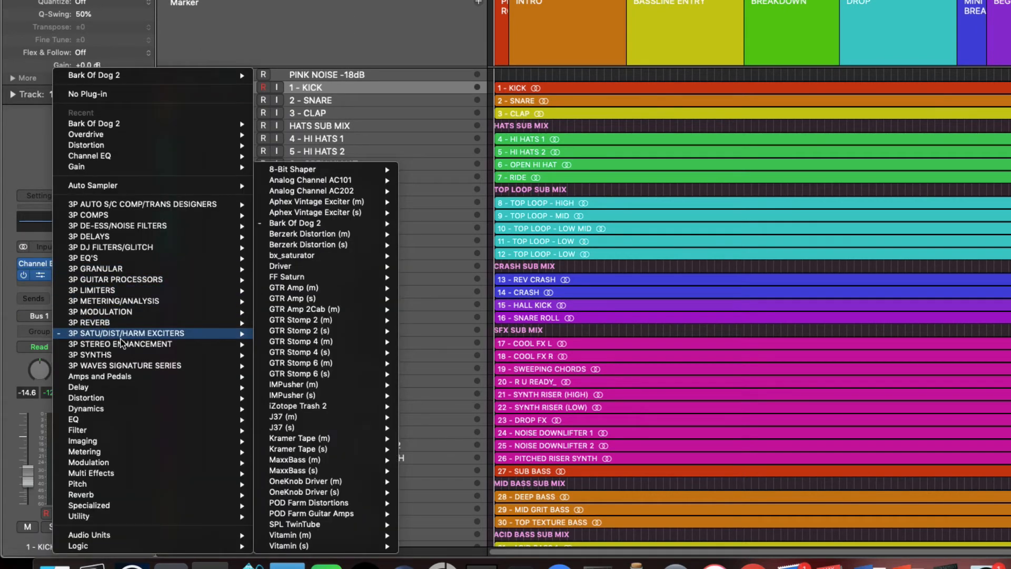
mouse_move(344, 247)
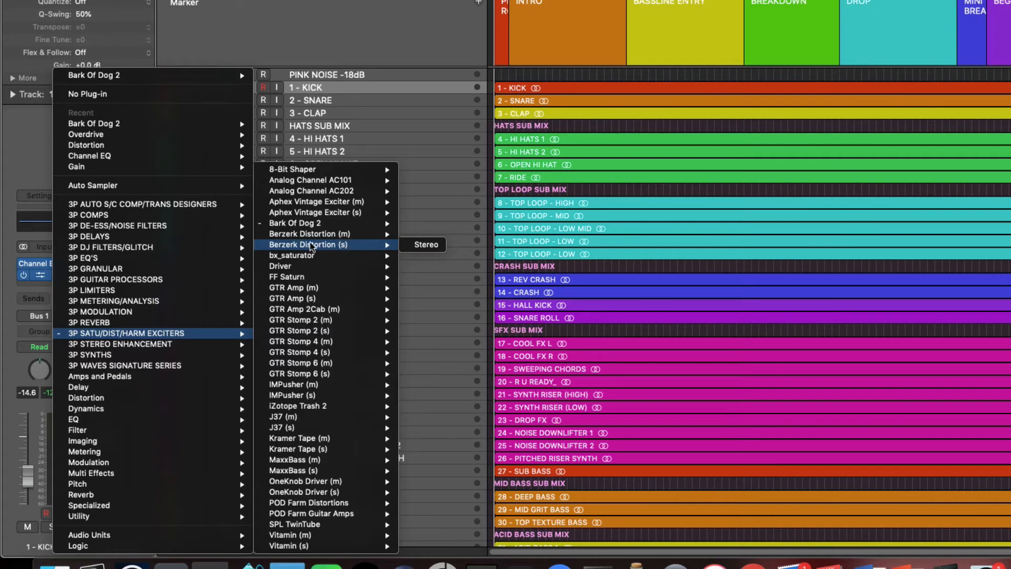
click(428, 244)
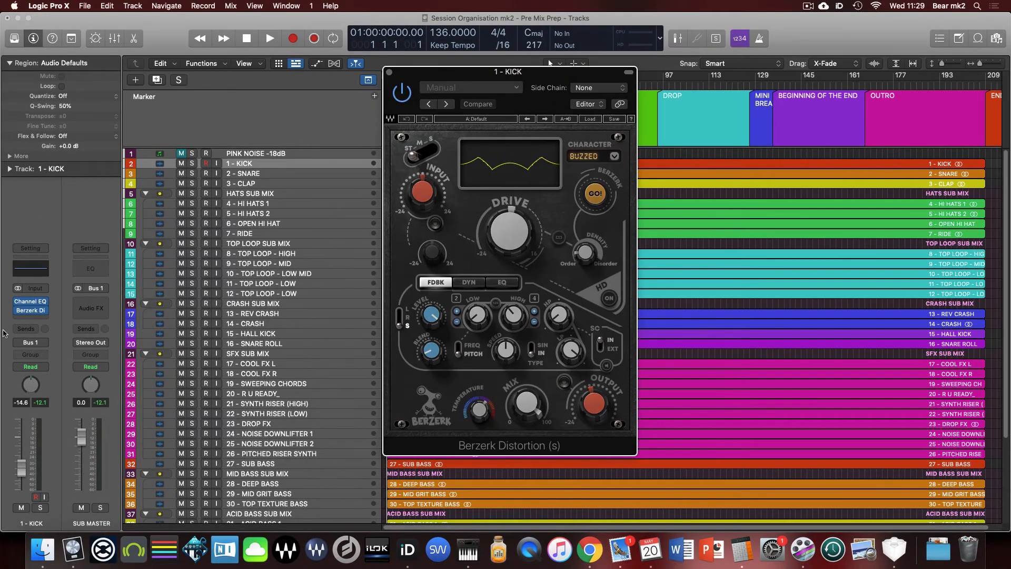
- Look through the Waves plug-ins listed under Audio Units for the empty insert slot on the 1 - KICK channel strip
click(45, 319)
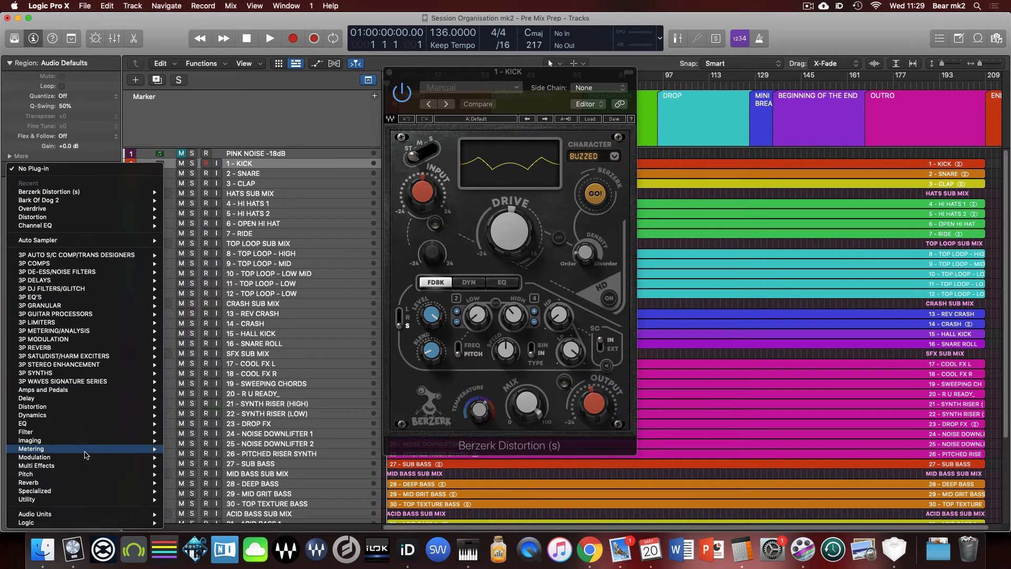
mouse_move(86, 514)
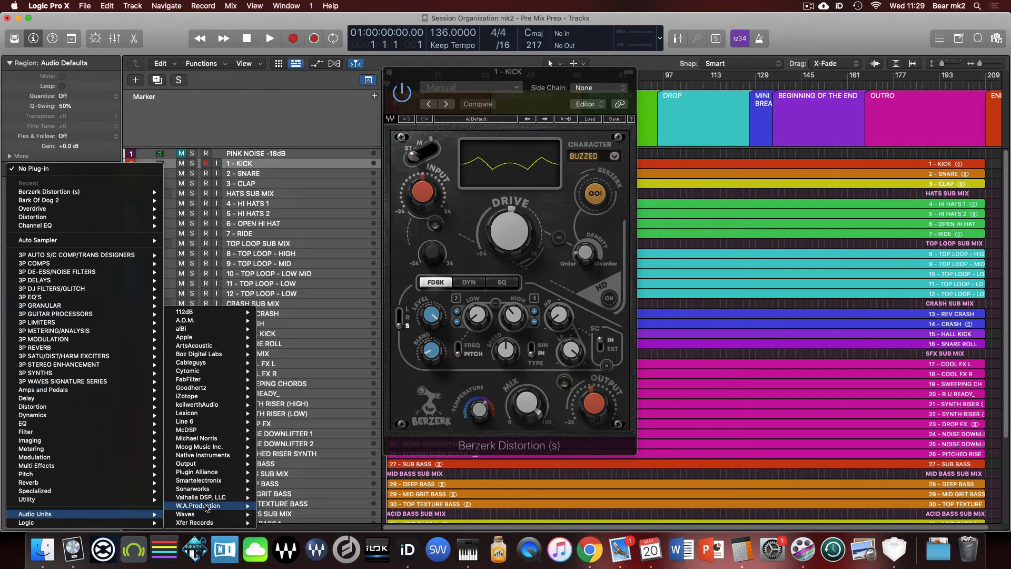
mouse_move(214, 465)
mouse_move(211, 514)
scroll(295, 158, down, 20)
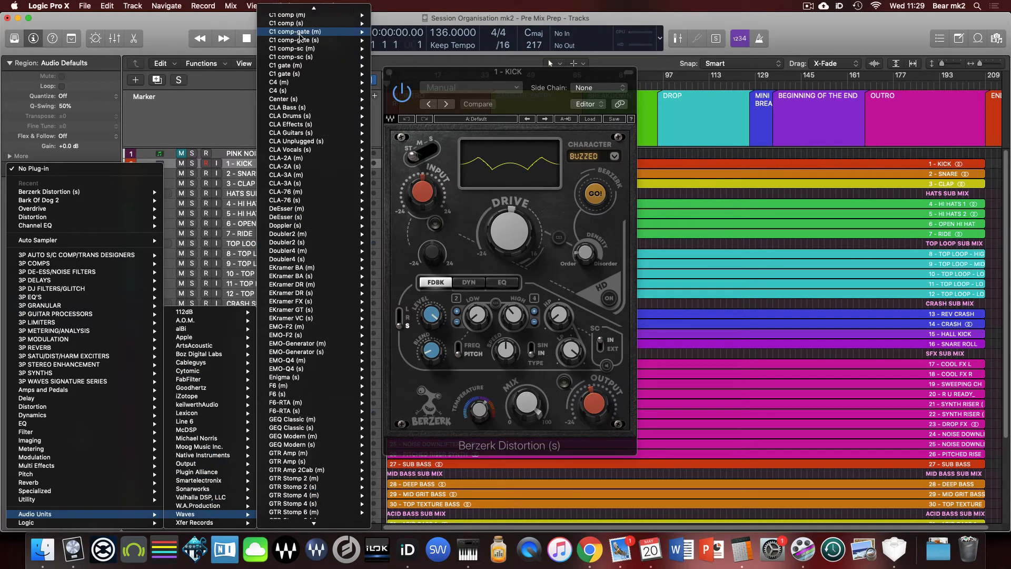
scroll(298, 168, up, 20)
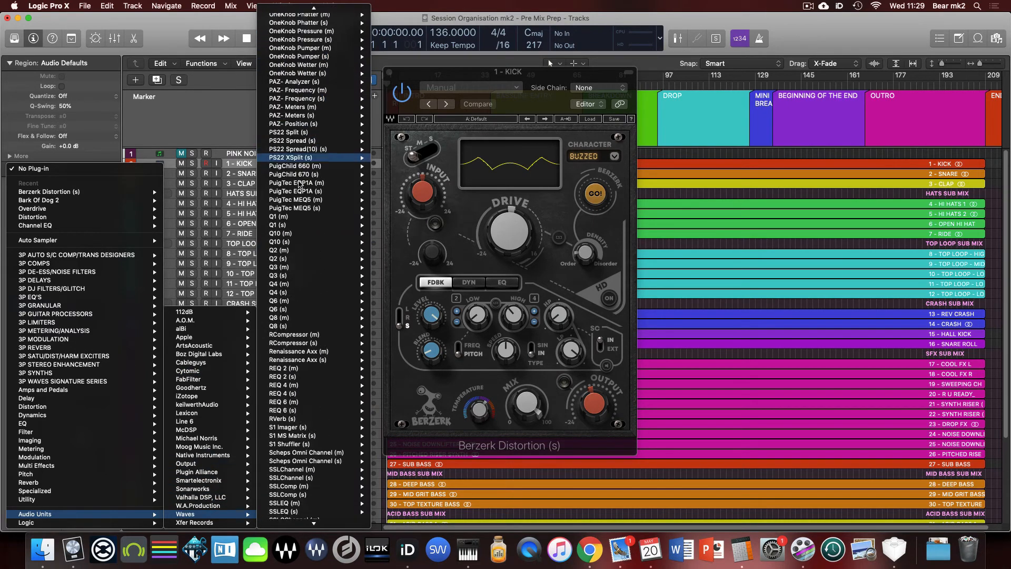
scroll(300, 185, up, 4)
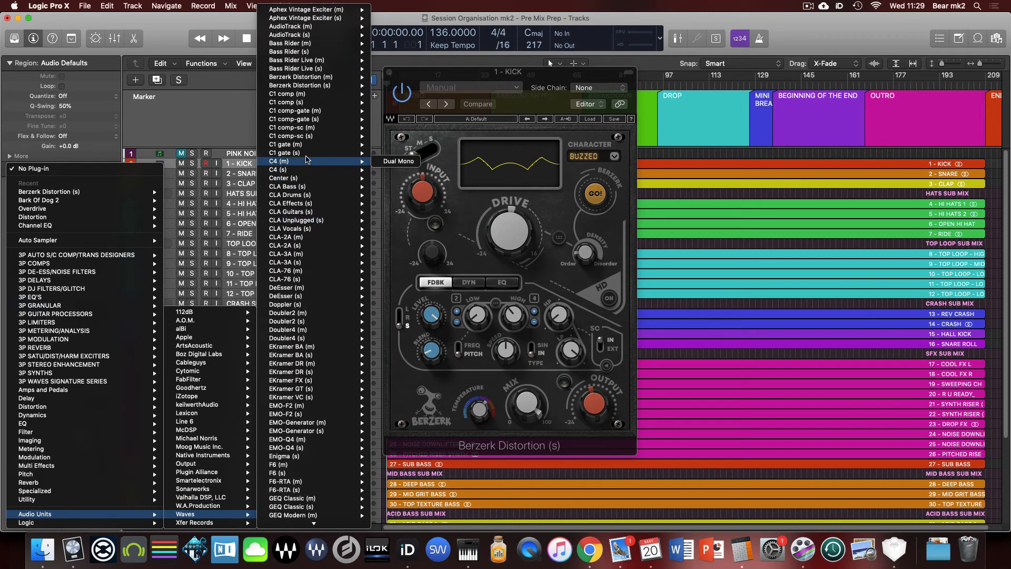
mouse_move(369, 87)
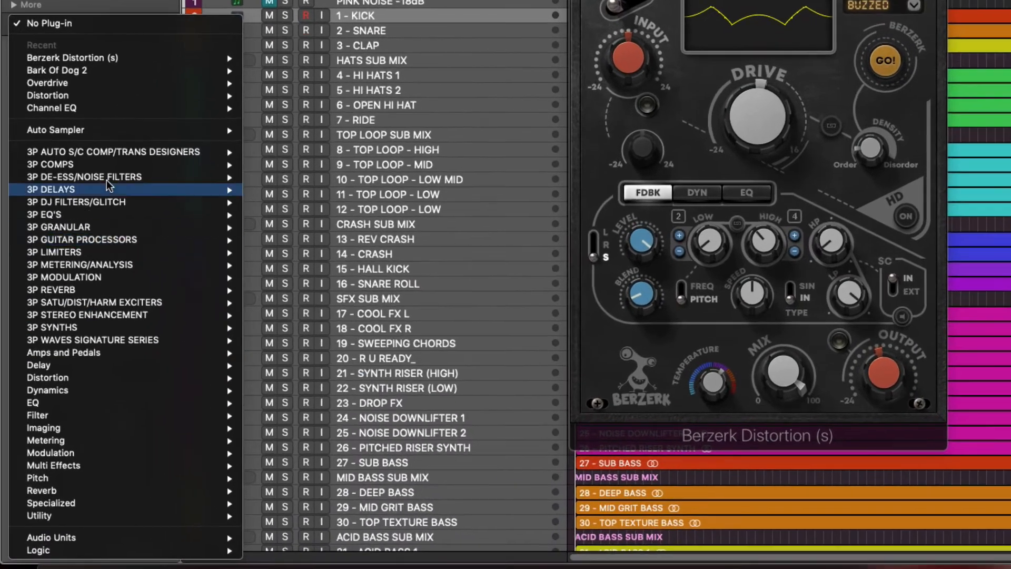
- Compare the 3P METERING/ANALYSIS and 3P MODULATION categories with the full Waves Audio Units list, and dismiss the plug-in list
mouse_move(79, 276)
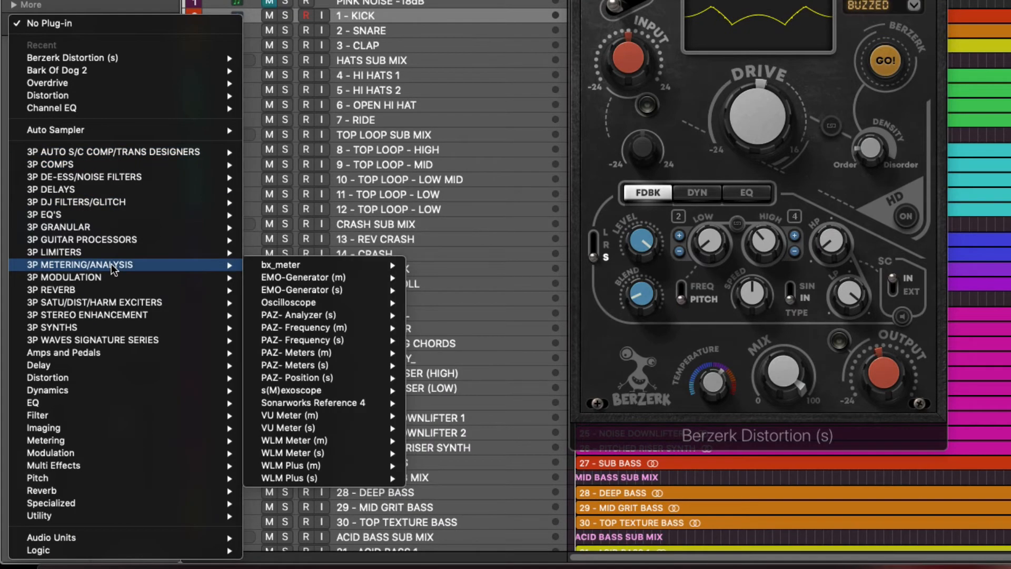
mouse_move(115, 282)
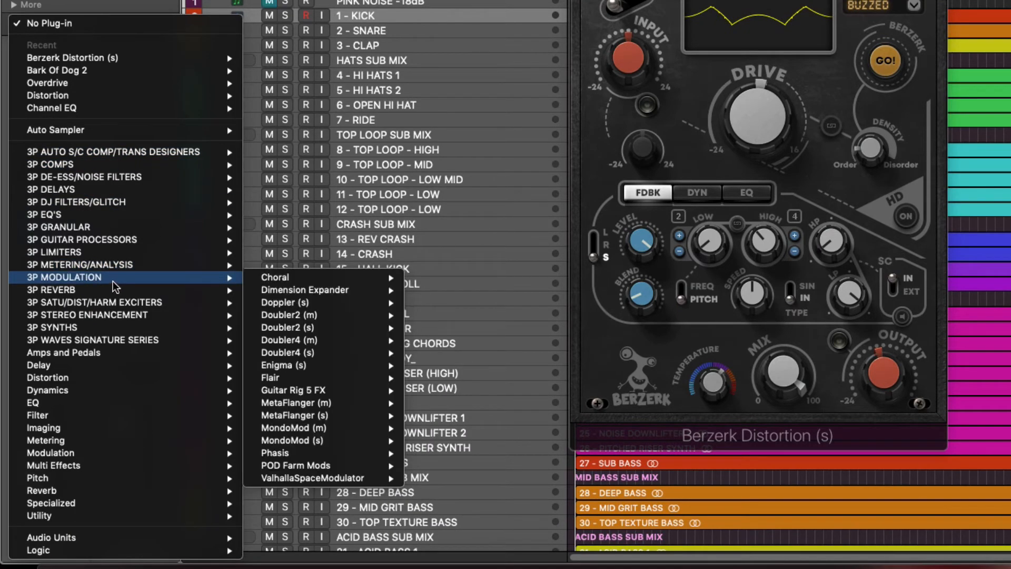
mouse_move(107, 252)
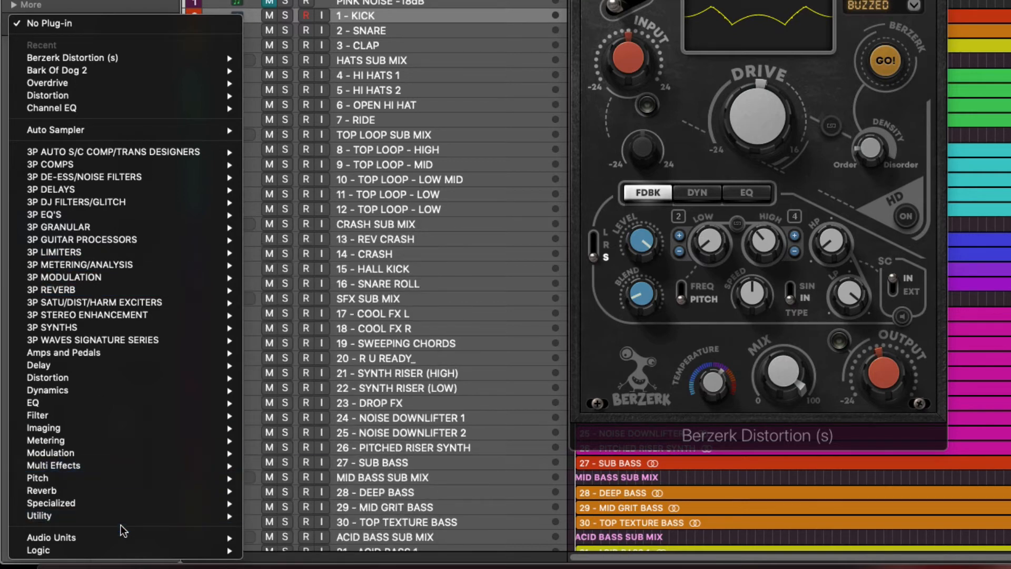
mouse_move(124, 537)
mouse_move(255, 541)
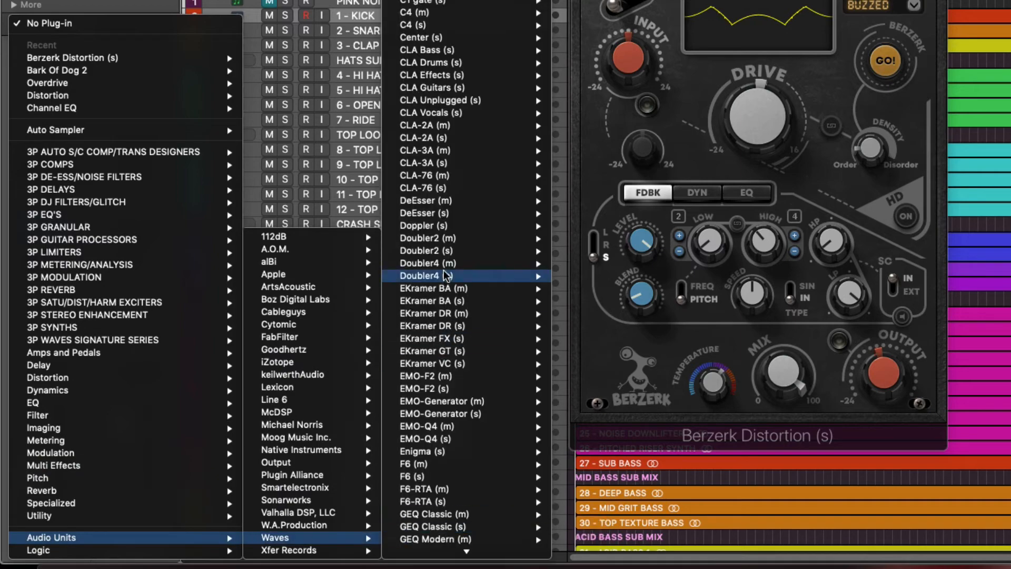
scroll(458, 165, down, 15)
scroll(458, 166, down, 20)
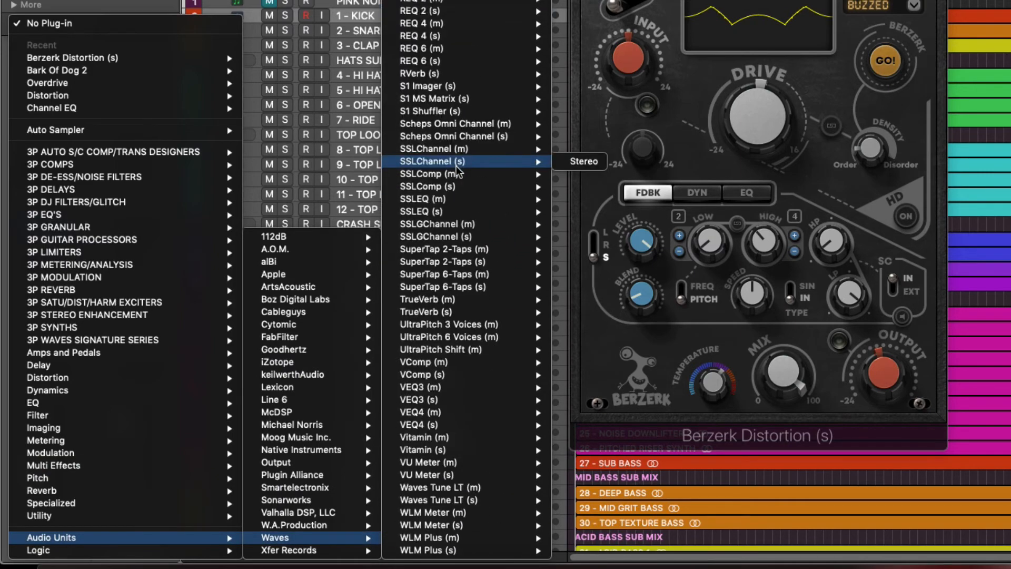
scroll(459, 168, up, 10)
scroll(458, 168, up, 10)
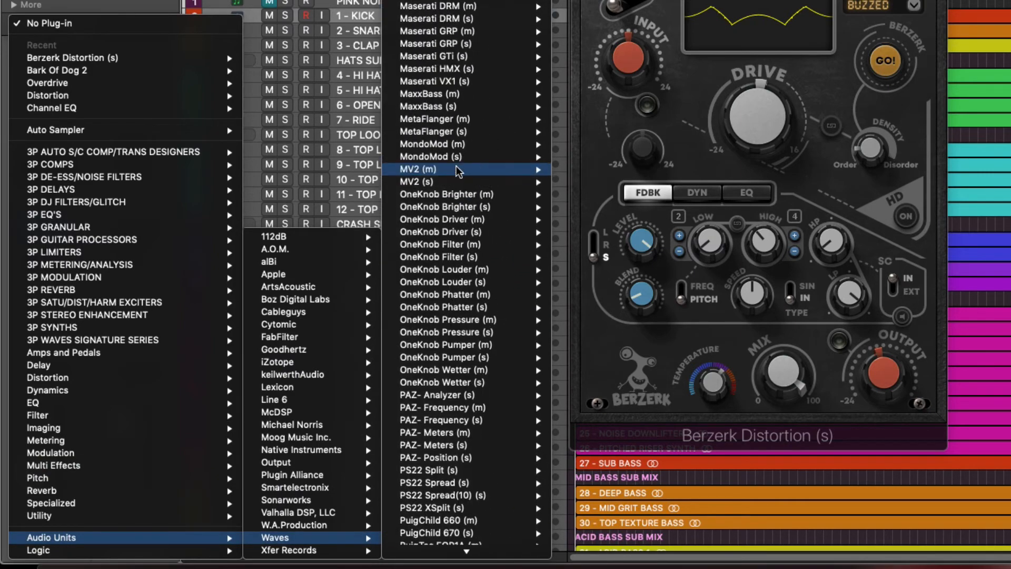
mouse_move(458, 182)
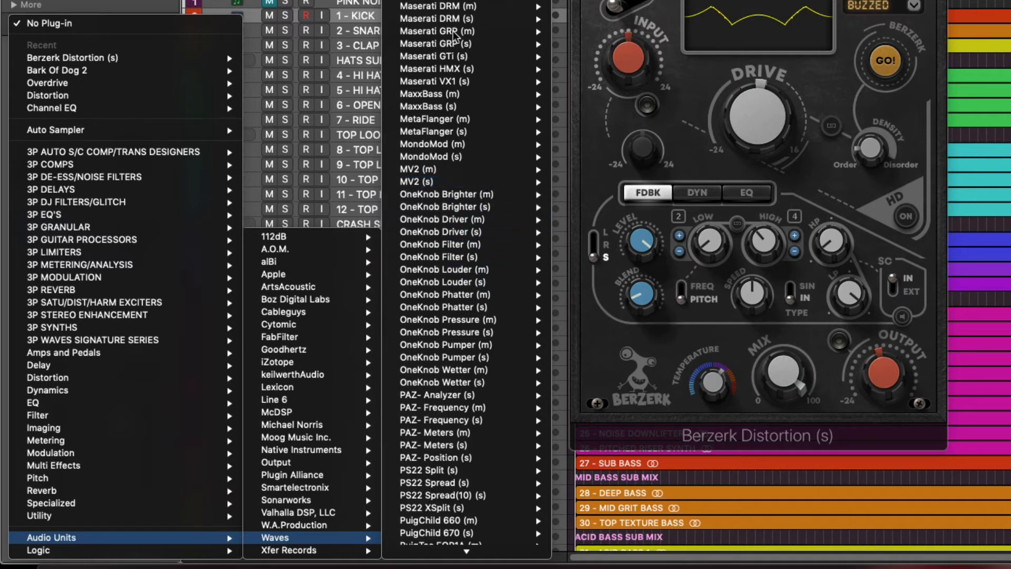
scroll(454, 37, up, 5)
scroll(458, 158, down, 2)
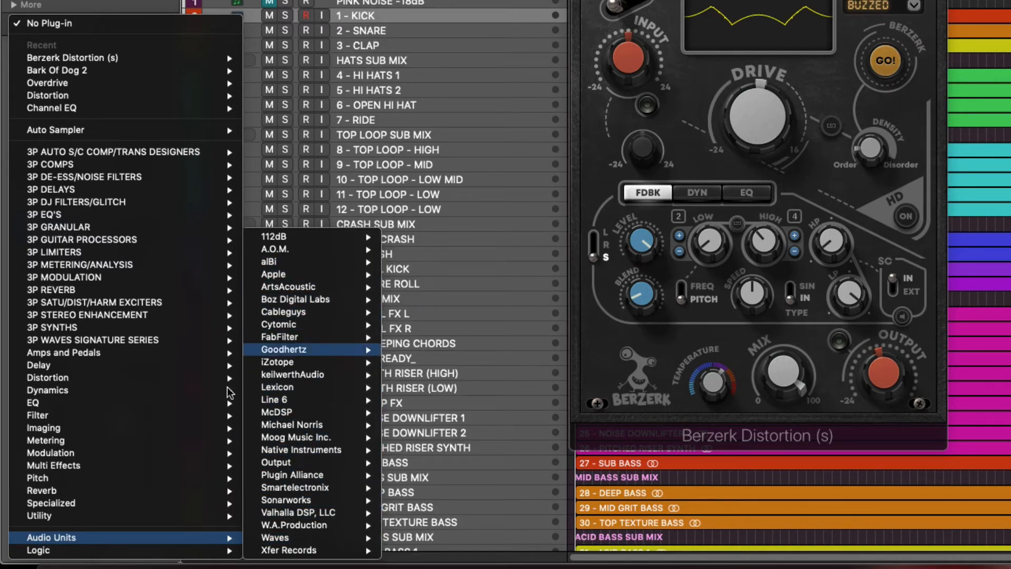
key(Escape)
- Reopen the Plug-In Manager and clear the OTT search to list all plug-ins
click(49, 6)
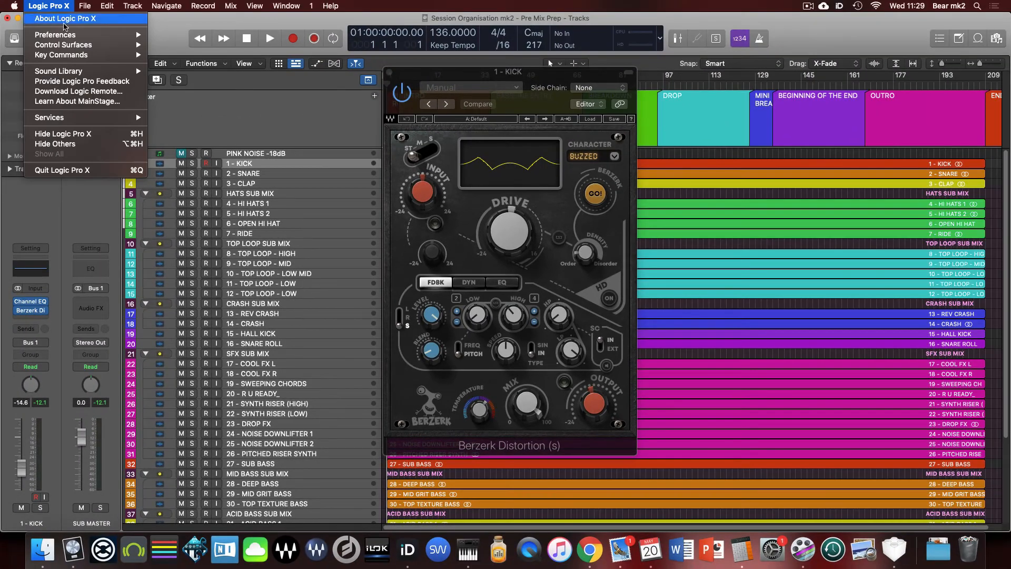
mouse_move(73, 35)
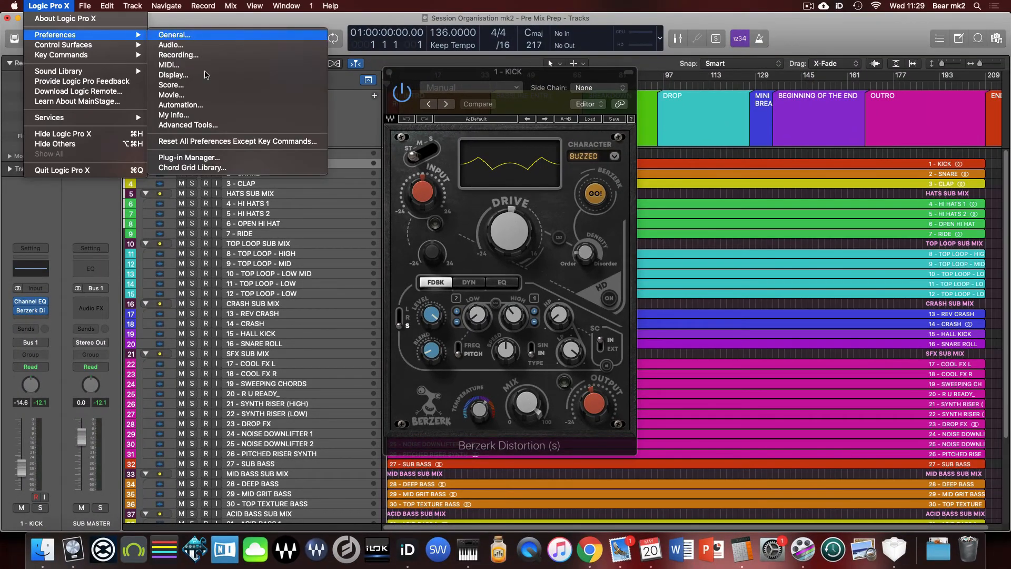
click(217, 158)
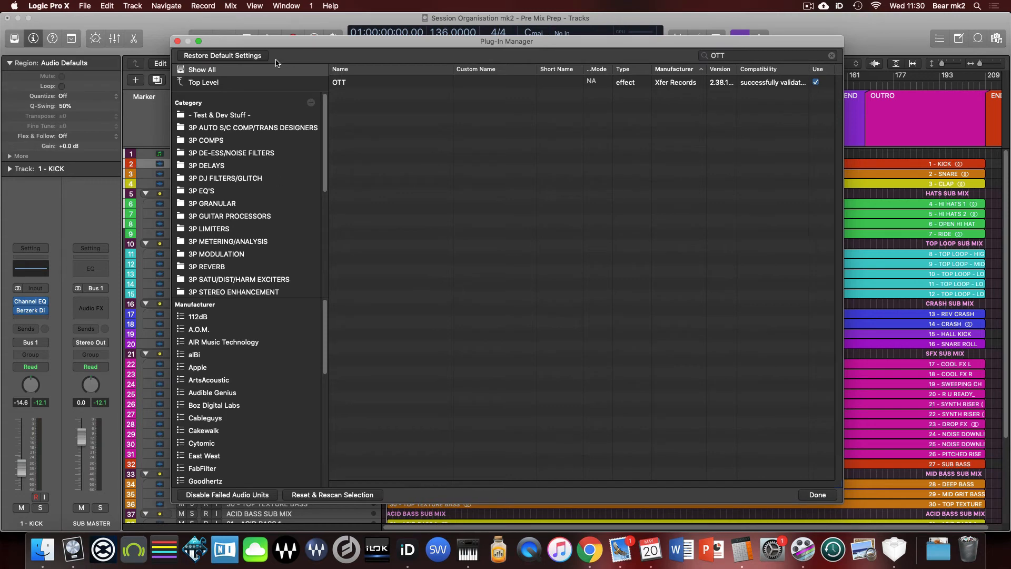
click(832, 56)
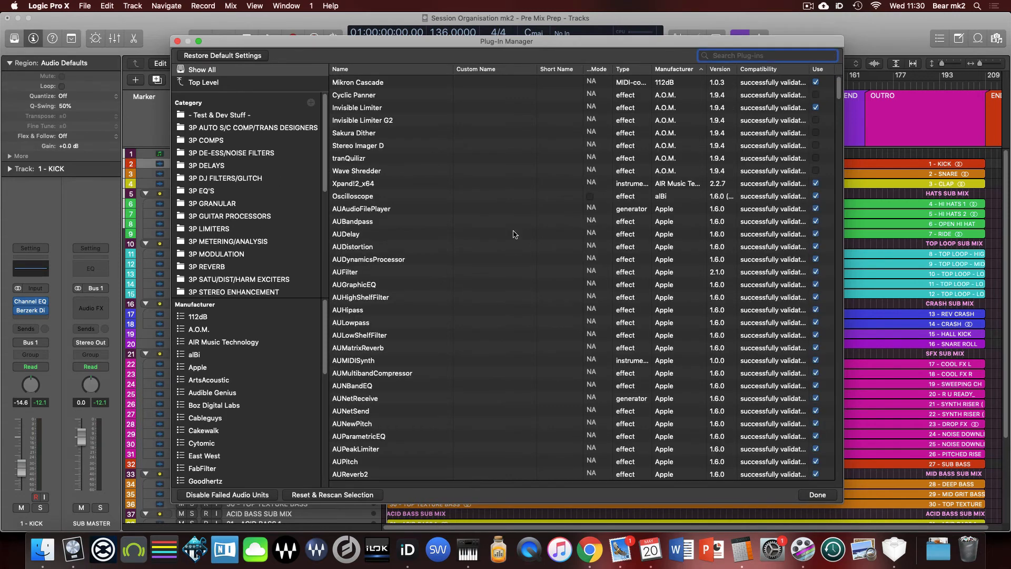
- Select the Goodhertz plug-ins from Ghz CanOpener Studio 3 to Ghz Wow Control 3 and examine which plug-ins are enabled for use
scroll(495, 227, down, 15)
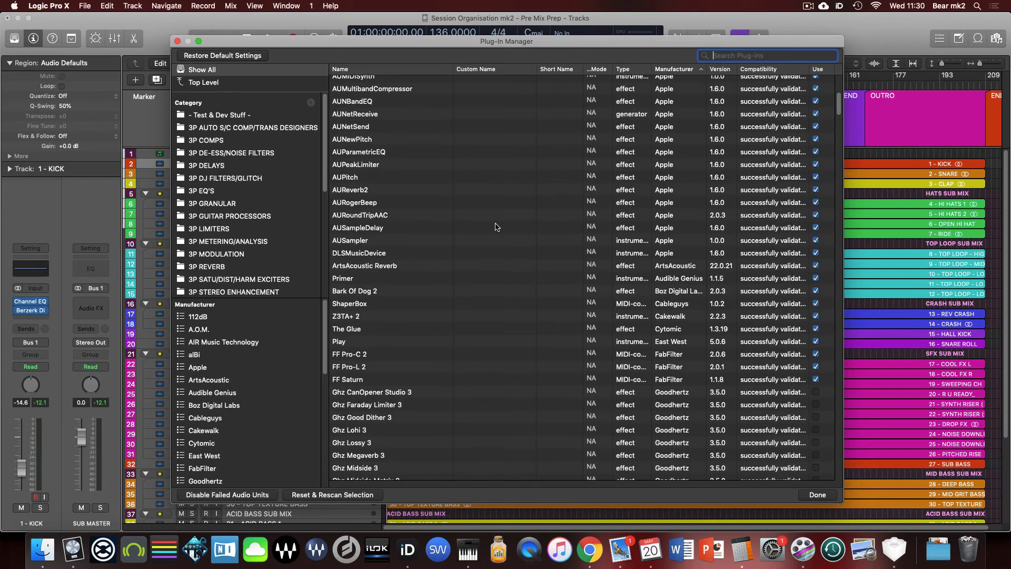
scroll(495, 226, down, 4)
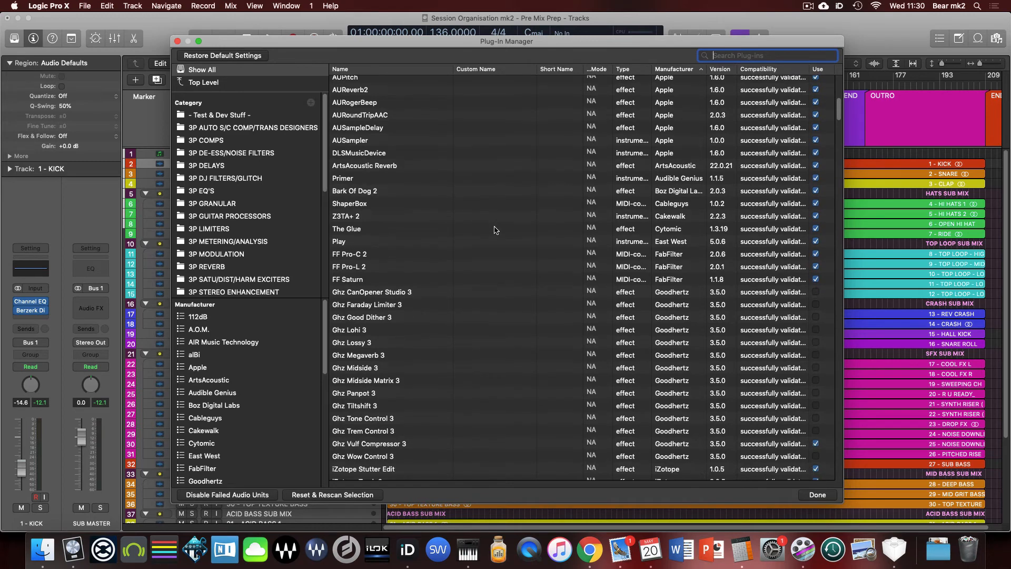
click(516, 427)
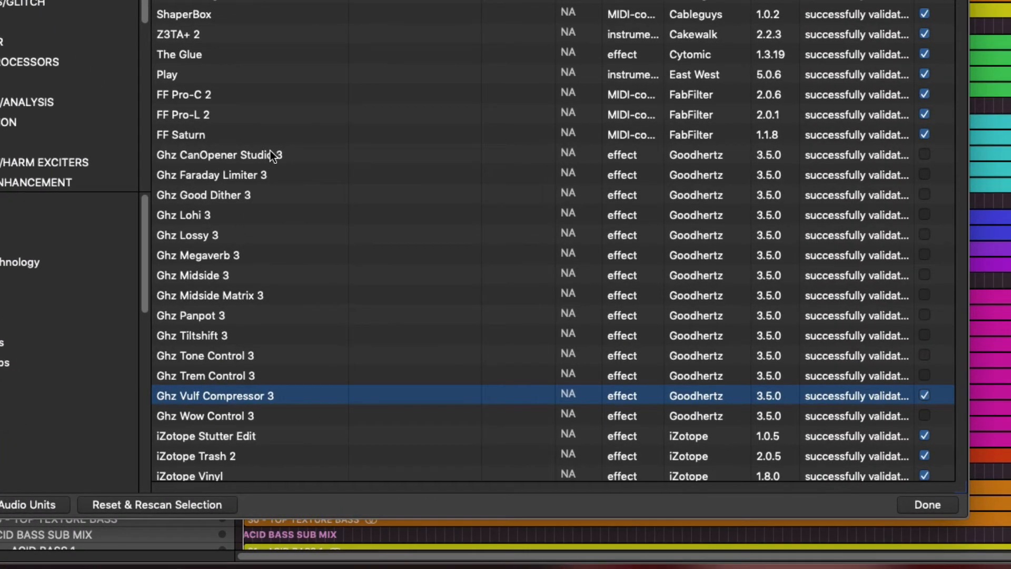
click(270, 153)
shift+click(288, 414)
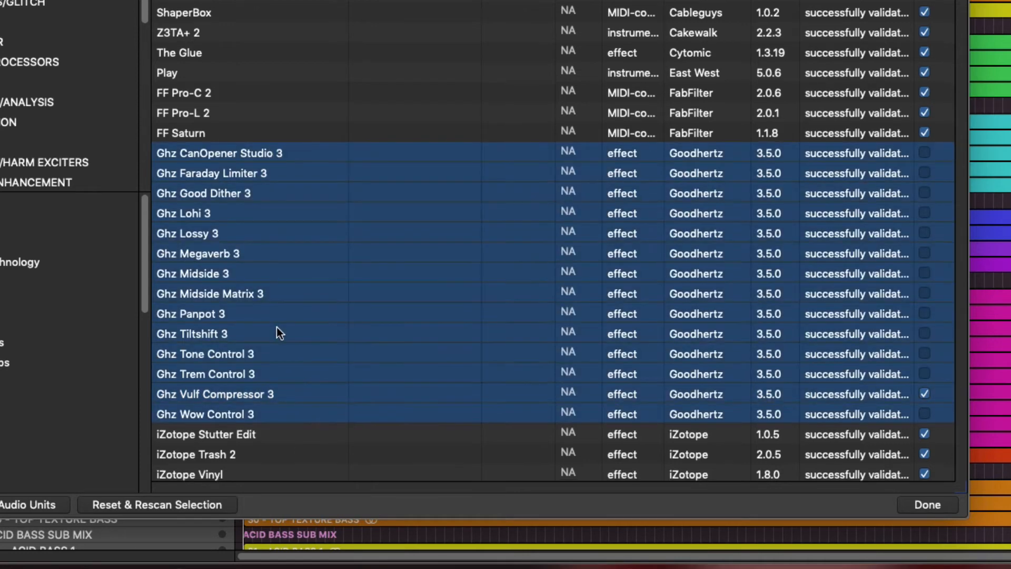
scroll(277, 327, down, 2)
scroll(277, 326, down, 1)
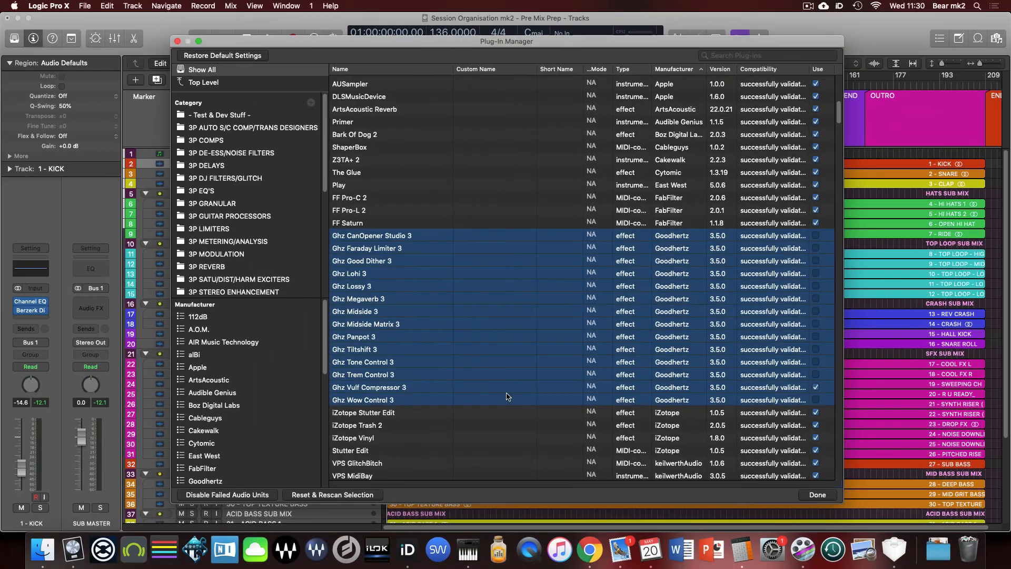
scroll(317, 231, down, 4)
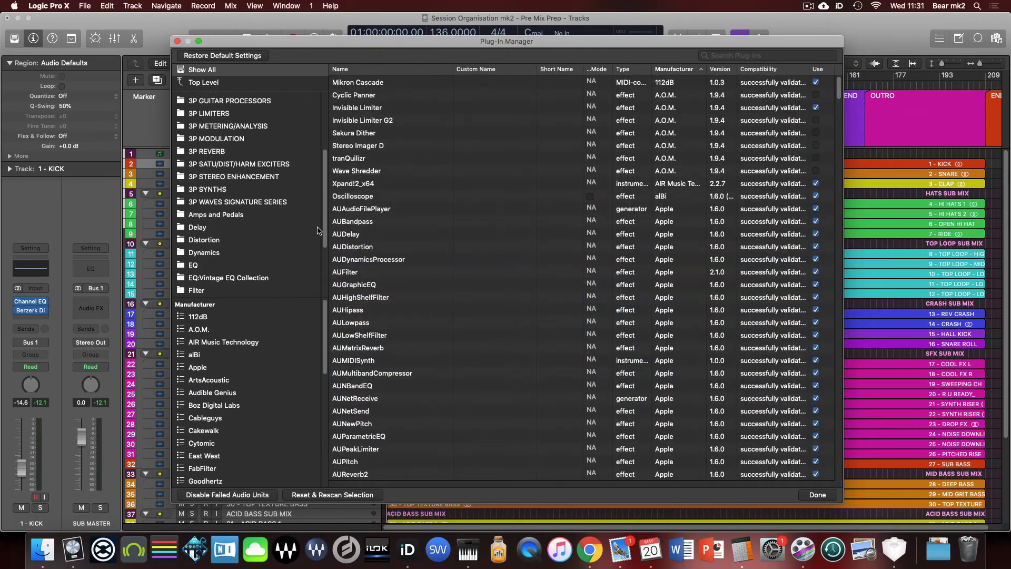
scroll(318, 231, down, 5)
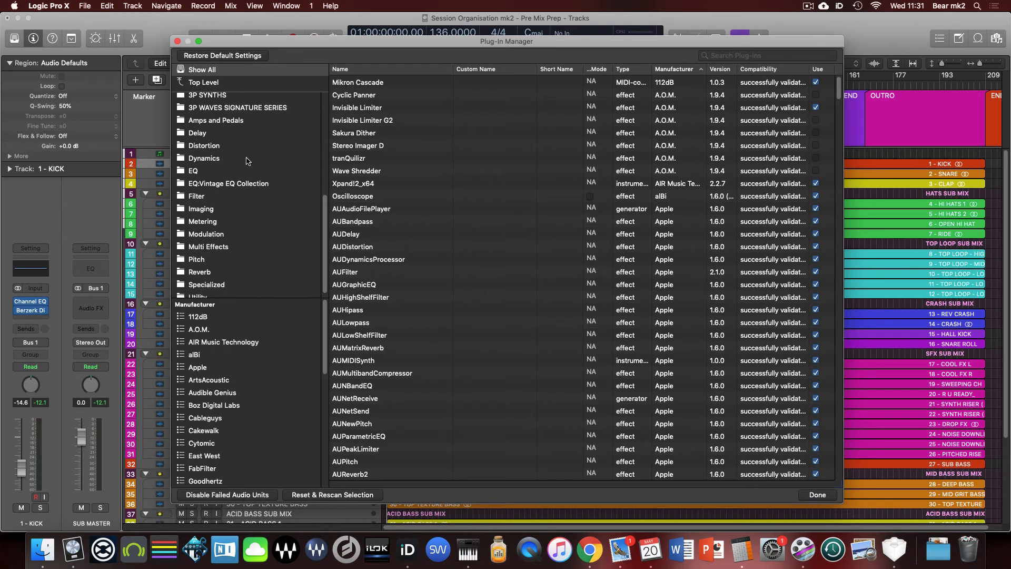
- Show the contents of the Dynamics category and search all plug-ins for SSL
click(219, 159)
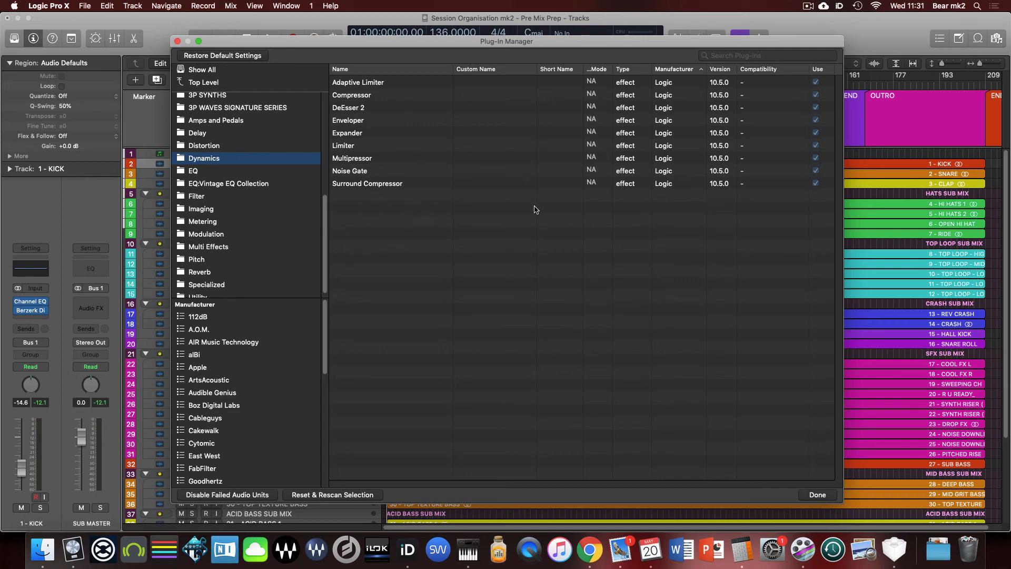
click(740, 56)
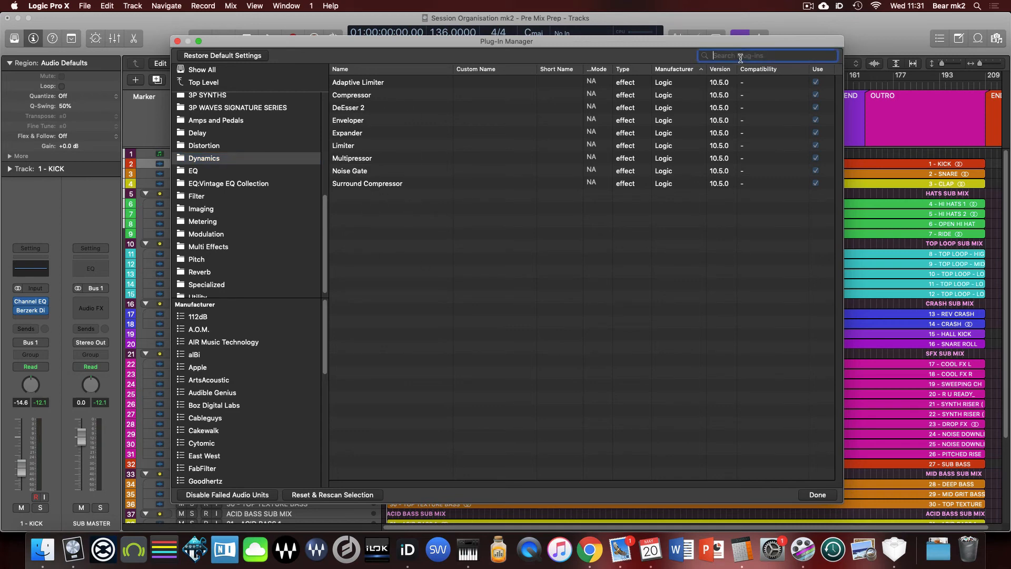
text(SSL)
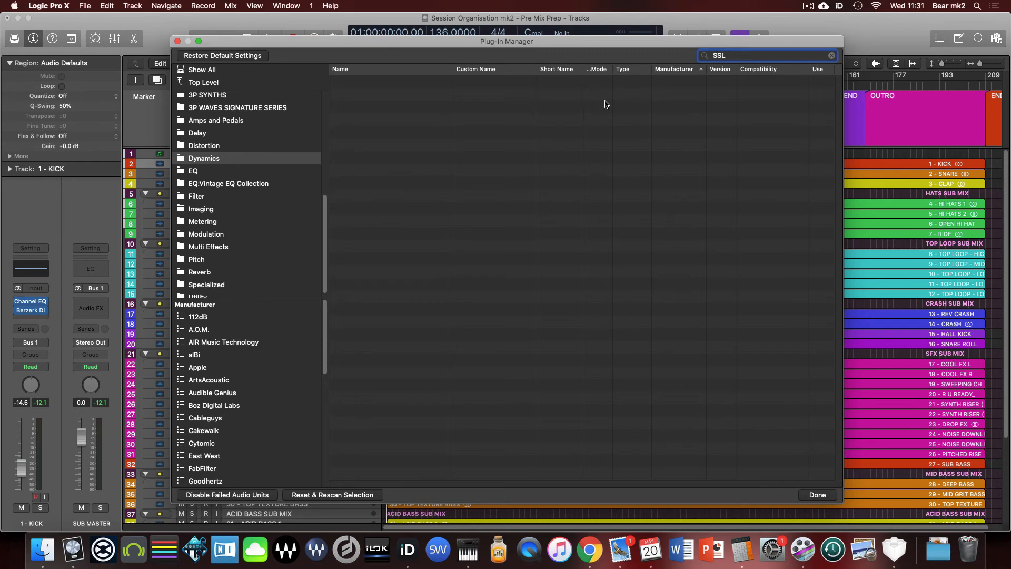
click(271, 69)
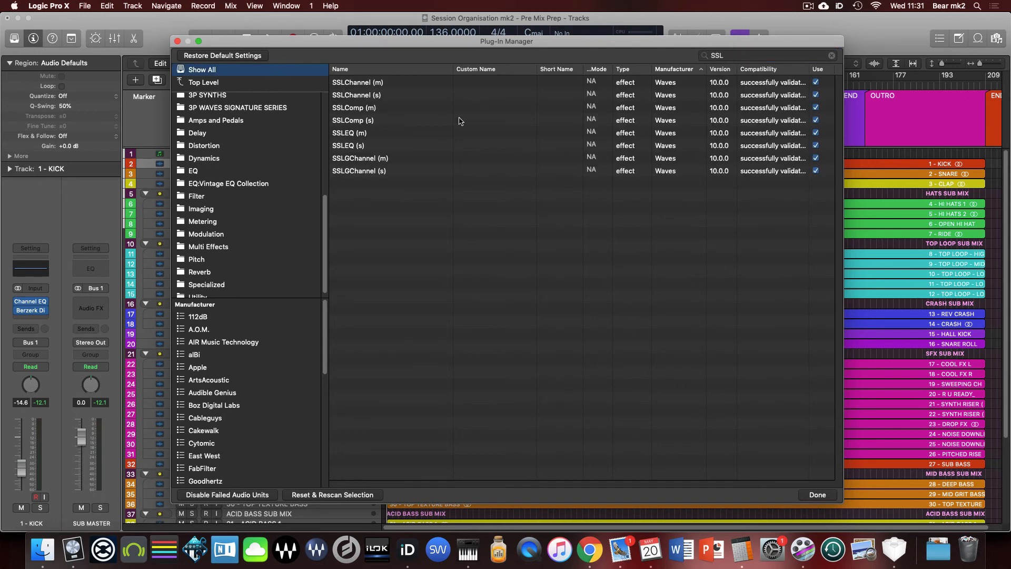
- Add SSLComp (s) to the Dynamics category and close the Plug-In Manager
click(360, 122)
drag(360, 124, 245, 159)
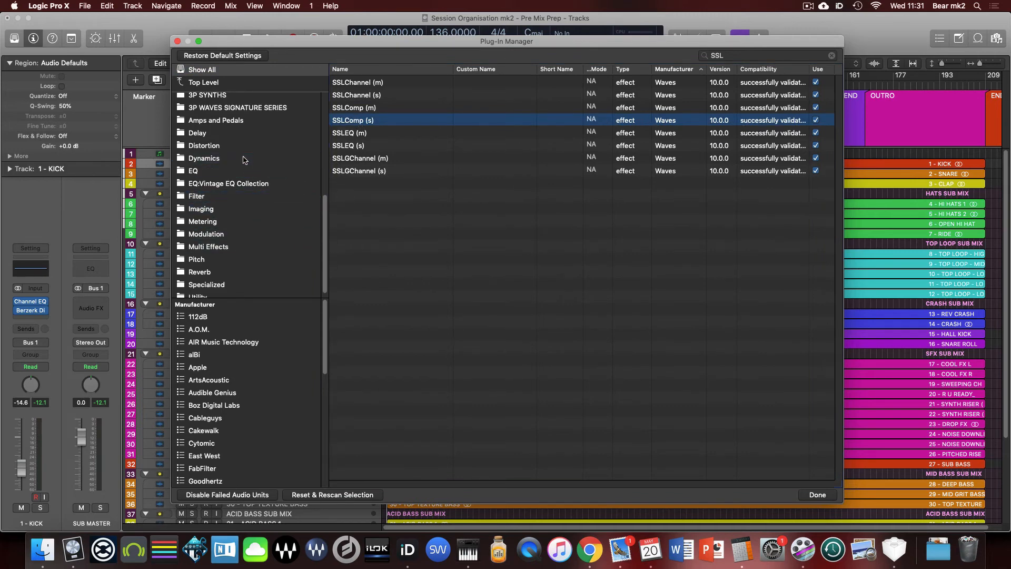
click(819, 494)
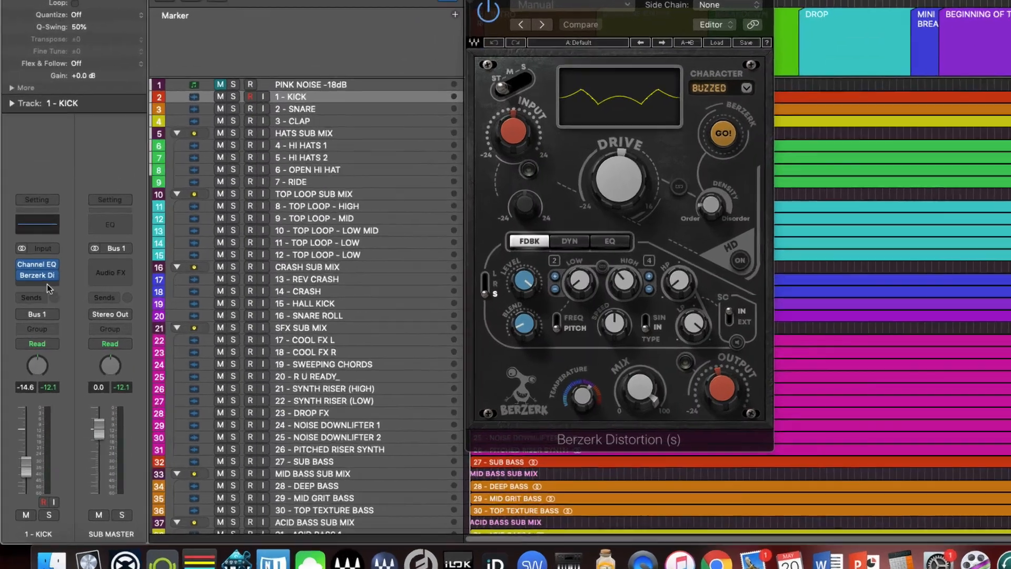
- Check the kick channel's insert list for SSLComp (s) under Dynamics, and compare it with the Audio Units and 3P AUTO S/C COMP/TRANS DESIGNERS groups
click(47, 284)
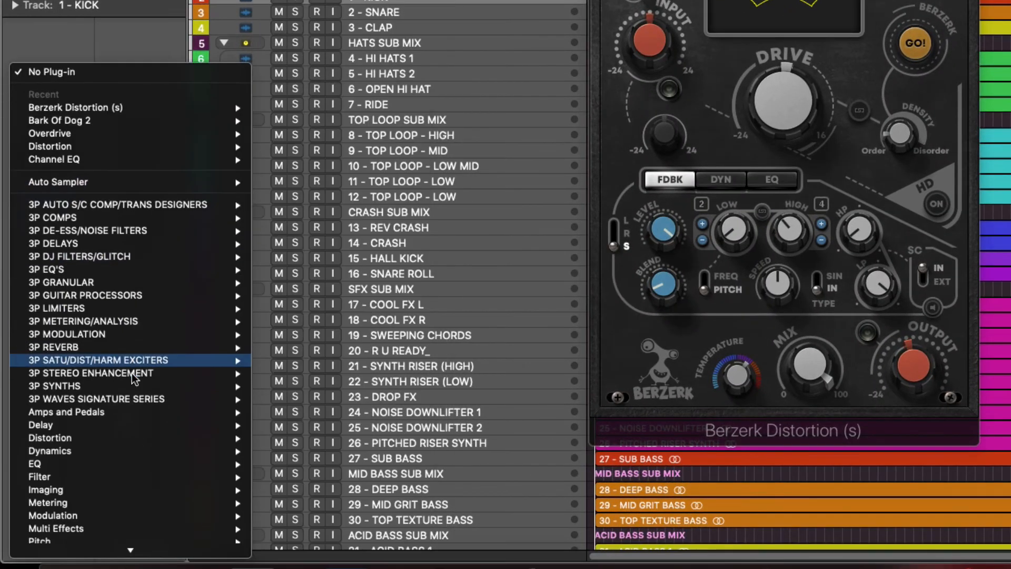
mouse_move(135, 438)
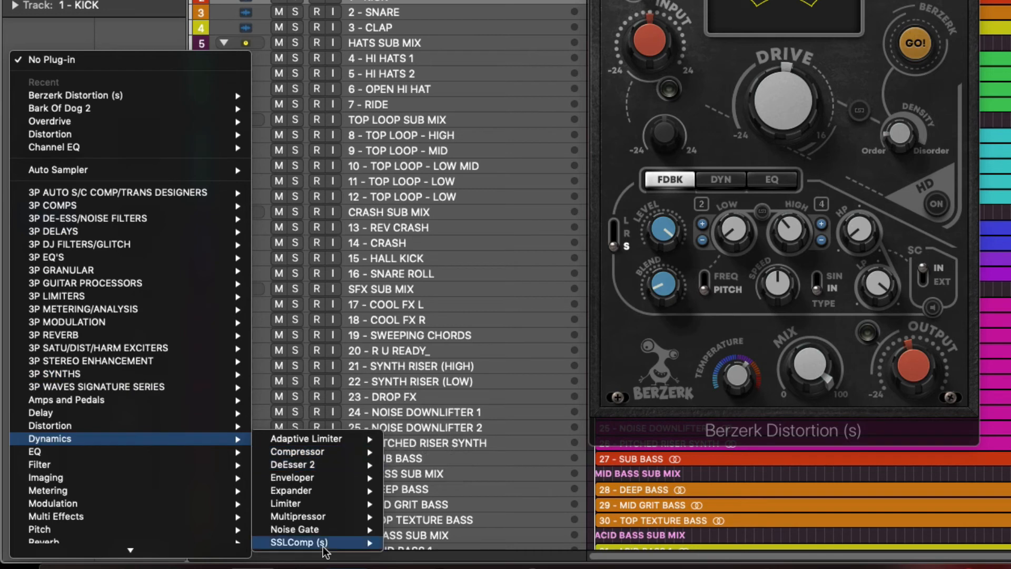
mouse_move(324, 545)
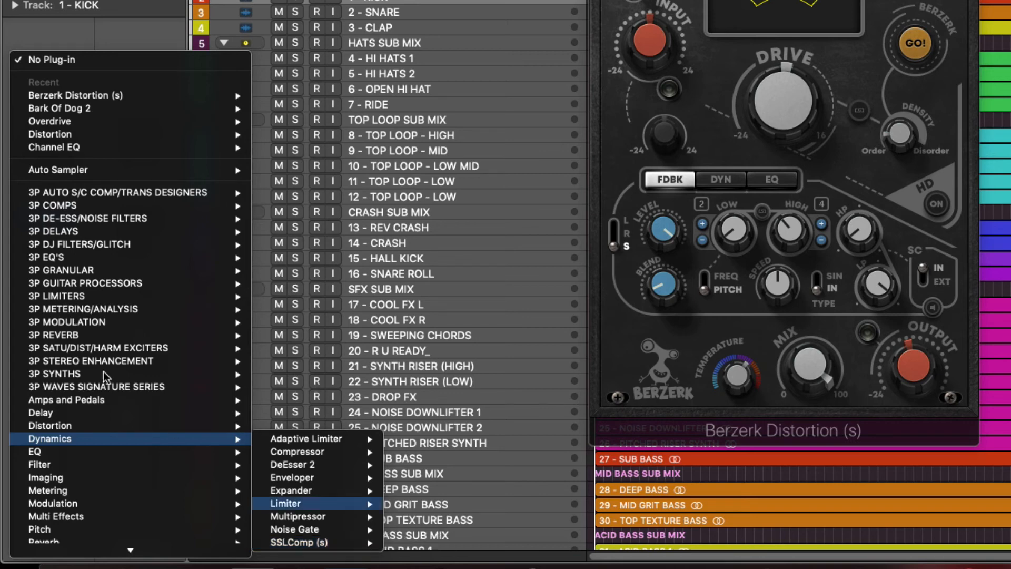
mouse_move(135, 540)
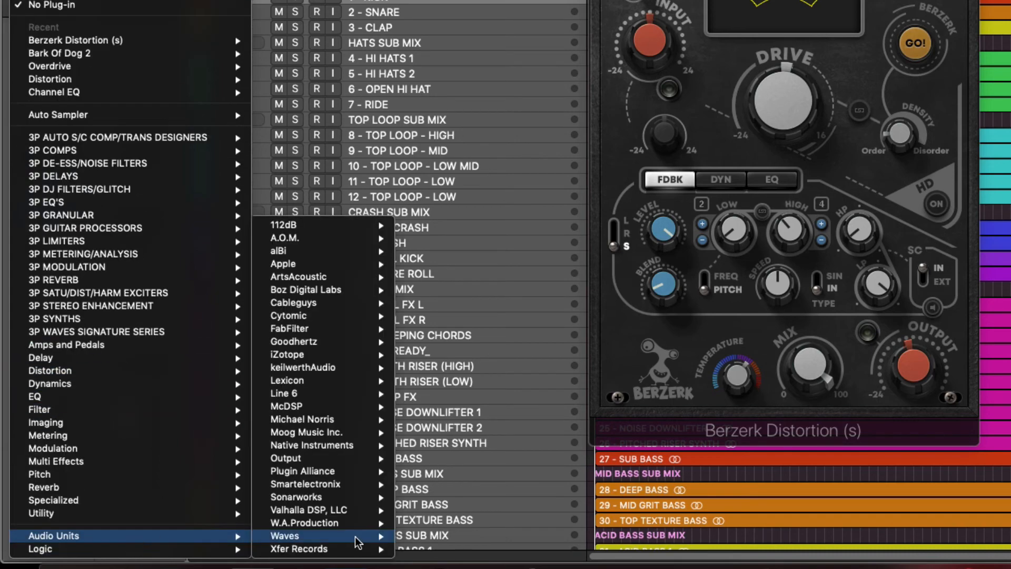
mouse_move(170, 384)
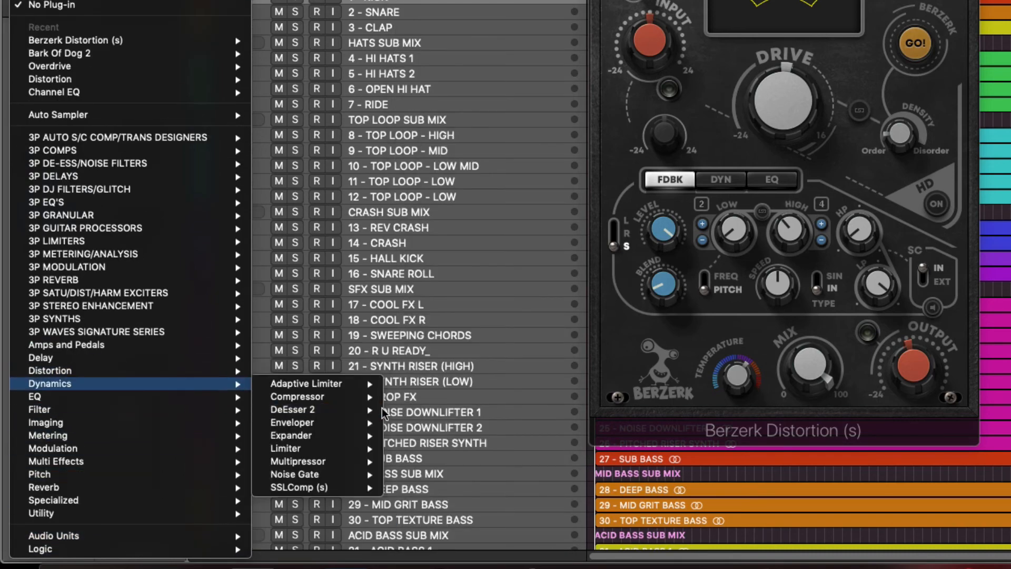
mouse_move(330, 484)
mouse_move(201, 150)
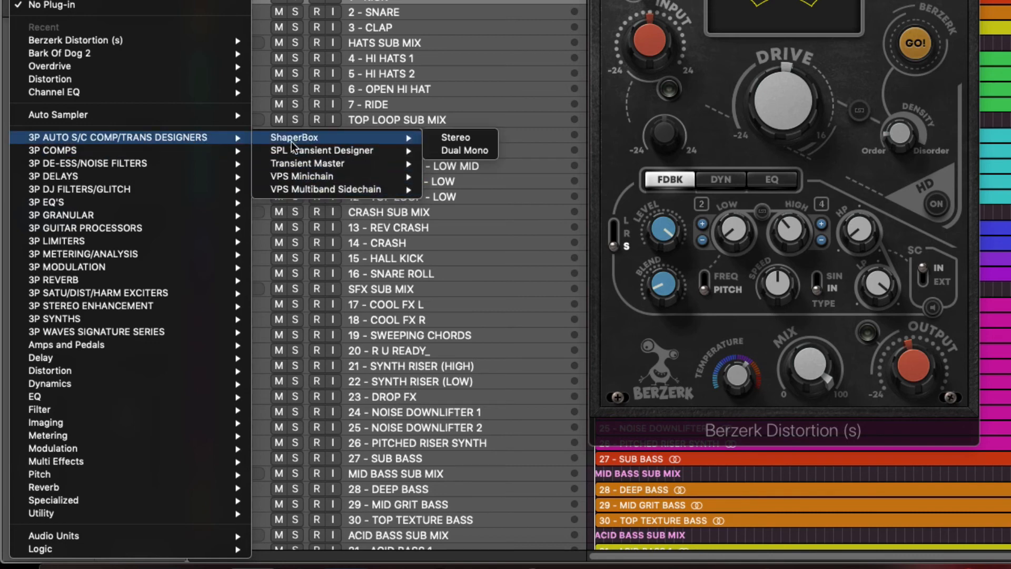
- Examine the custom 3P categories and the built-in effect categories in the kick channel's insert list
mouse_move(113, 190)
mouse_move(125, 164)
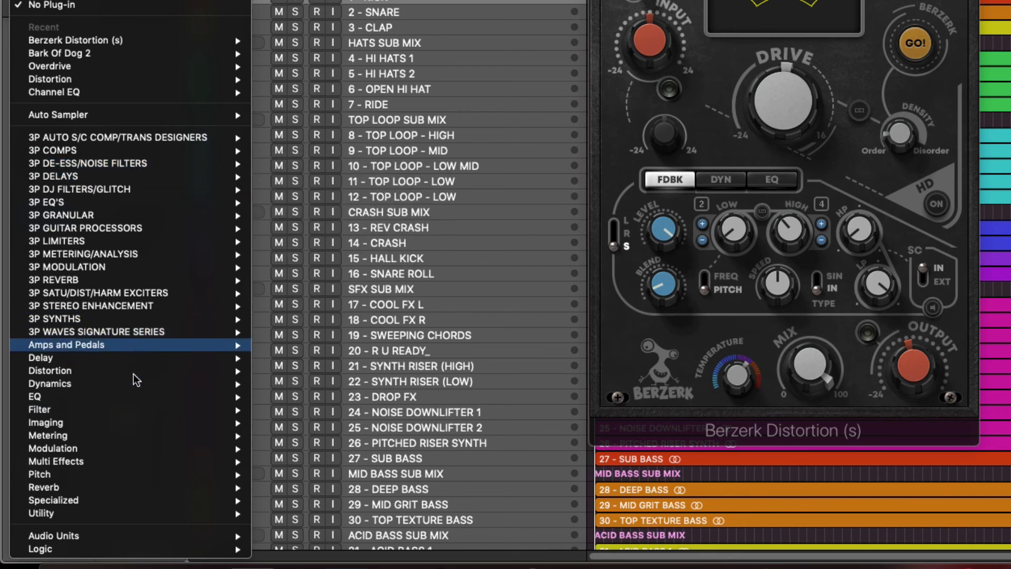
mouse_move(136, 389)
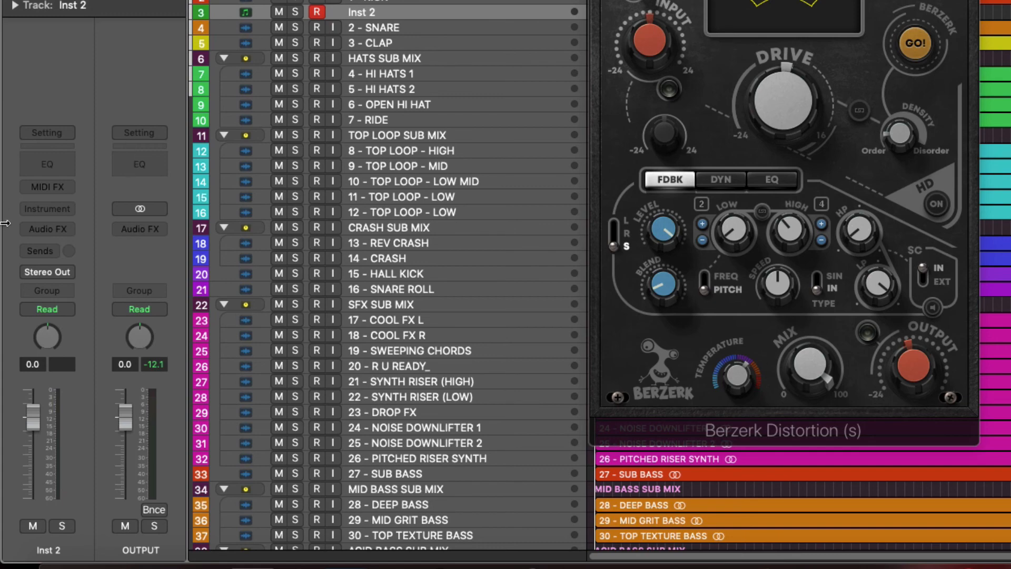
- Compare the 3P SYNTHS category with the AU Instruments manufacturer groups in Inst 2's instrument list, locating Massive X under Native Instruments
click(34, 209)
scroll(76, 239, down, 5)
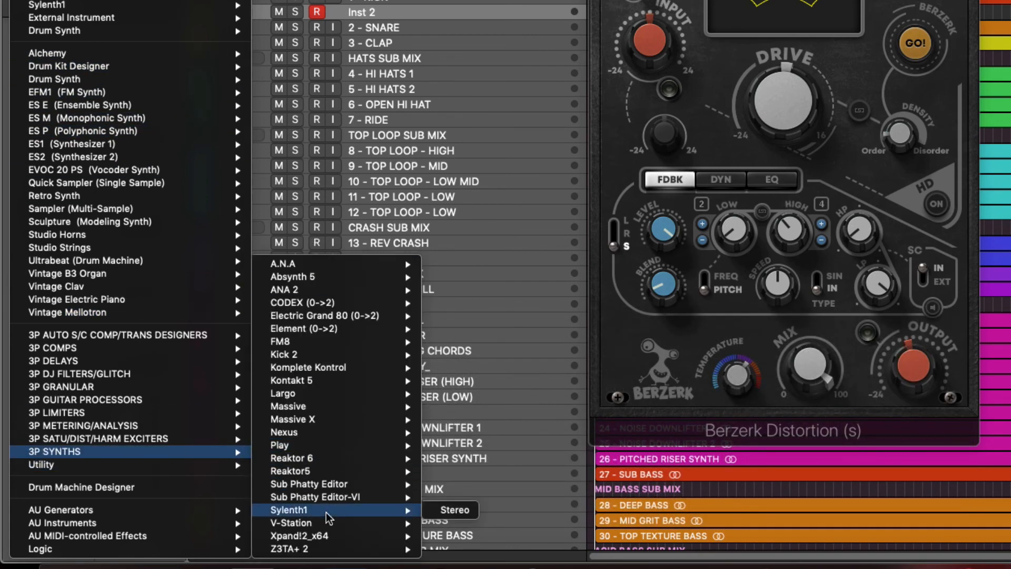
mouse_move(145, 520)
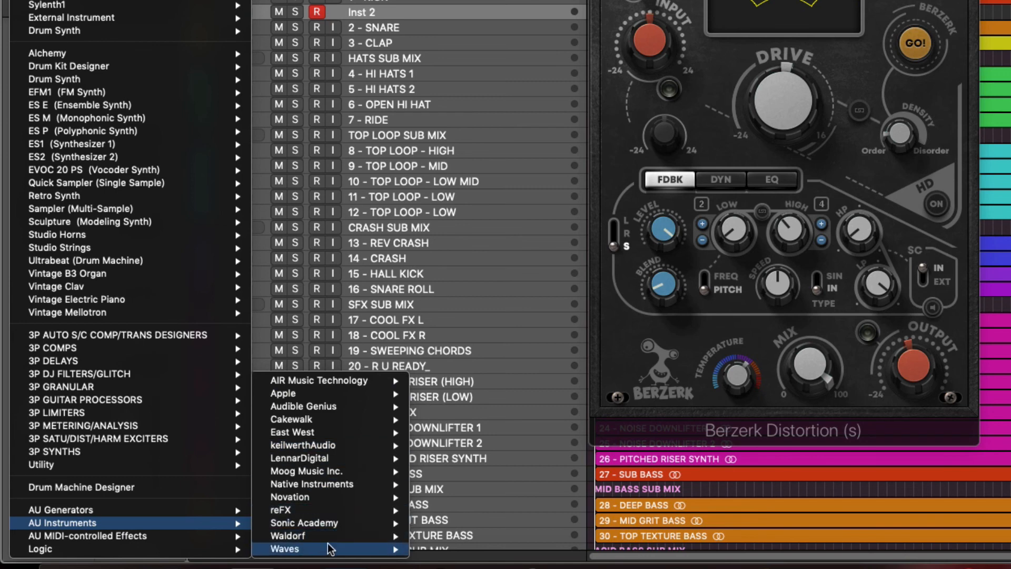
mouse_move(329, 488)
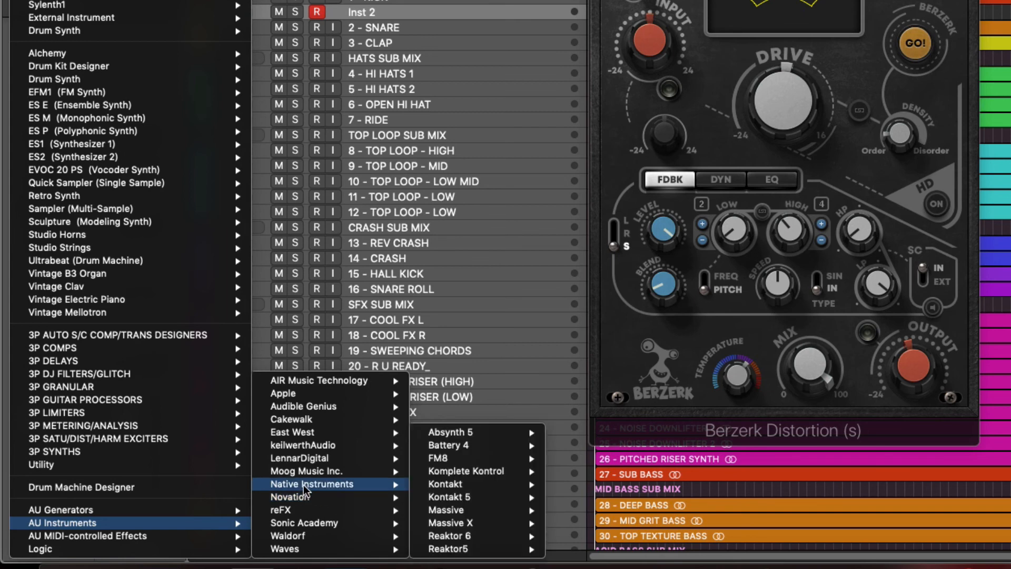
mouse_move(476, 523)
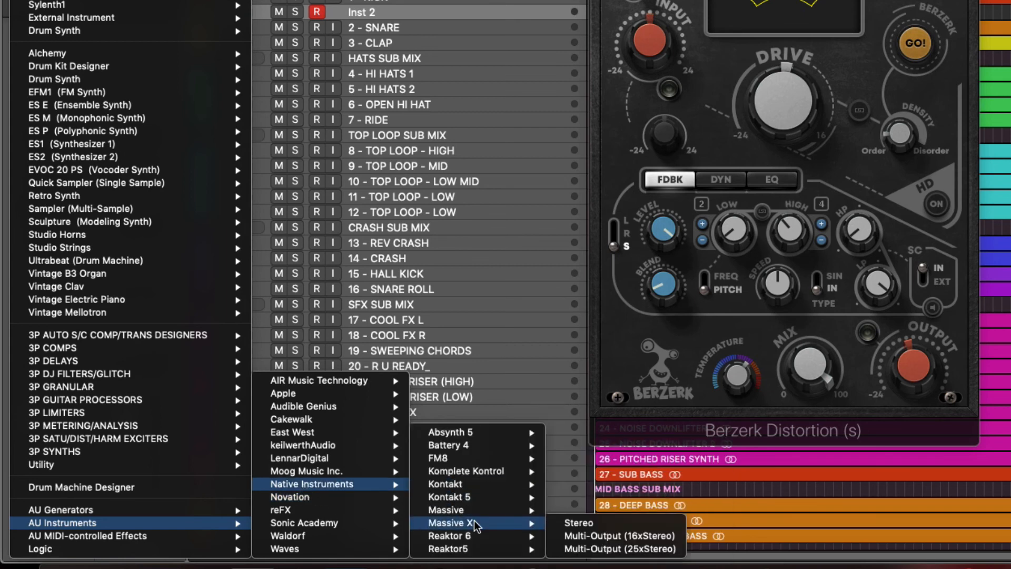